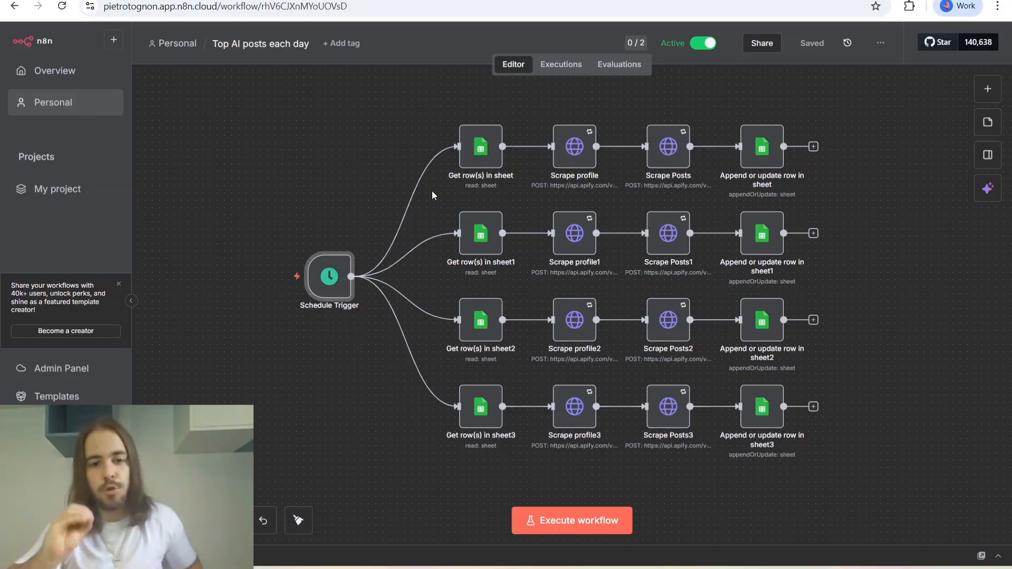
Review the Schedule Trigger's rules and the document settings of the first Get row(s) in sheet node.
double_click(330, 277)
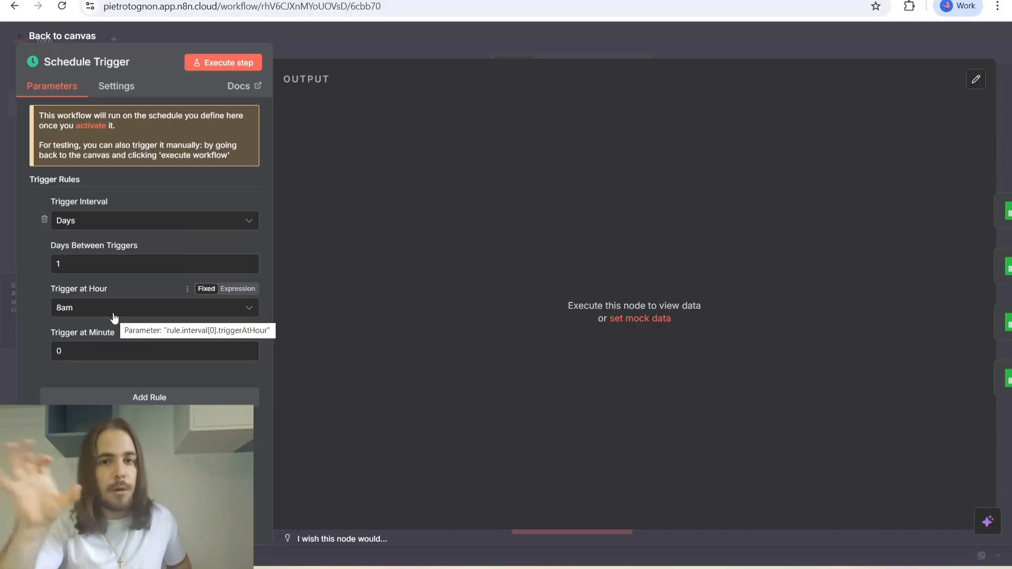
left_click(79, 38)
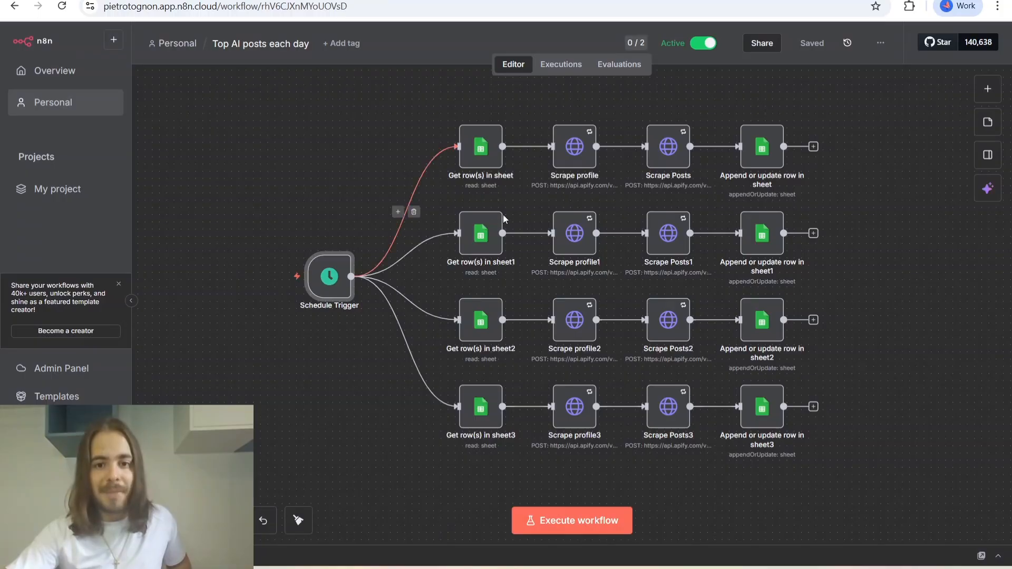
left_click(486, 153)
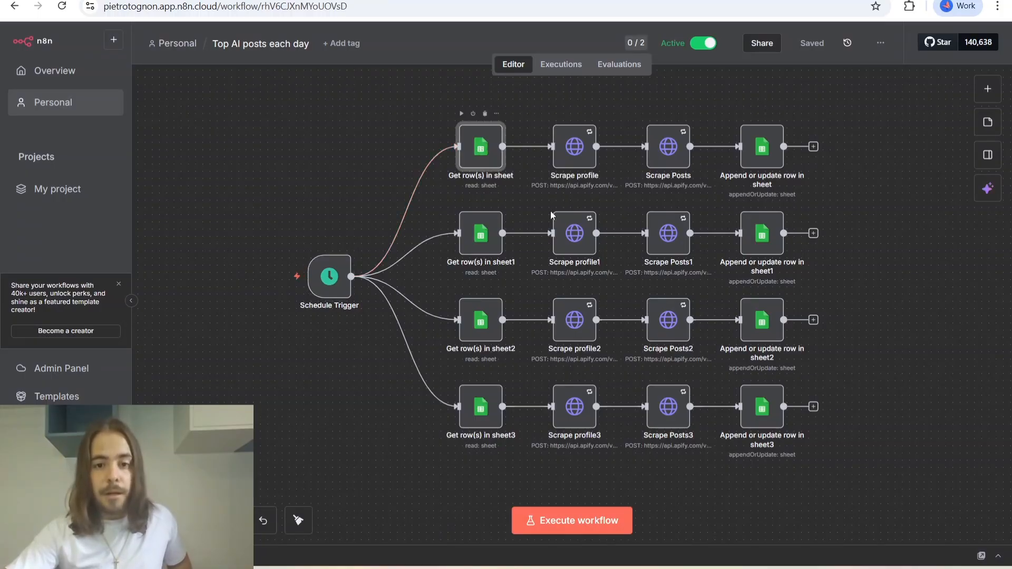
key("Return")
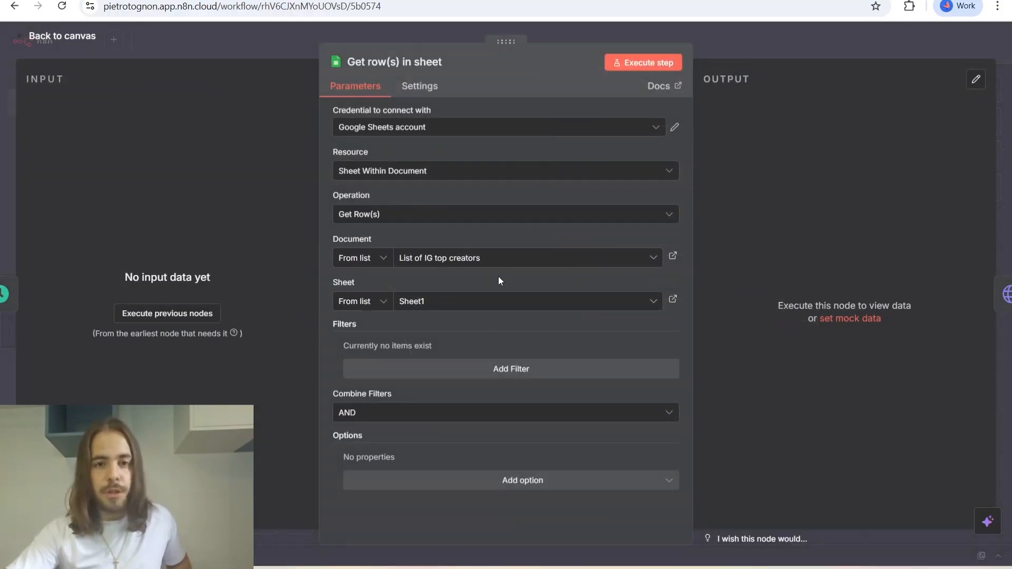
Examine the Username column across the sheets of the List of IG top creators spreadsheet.
left_click(395, 0)
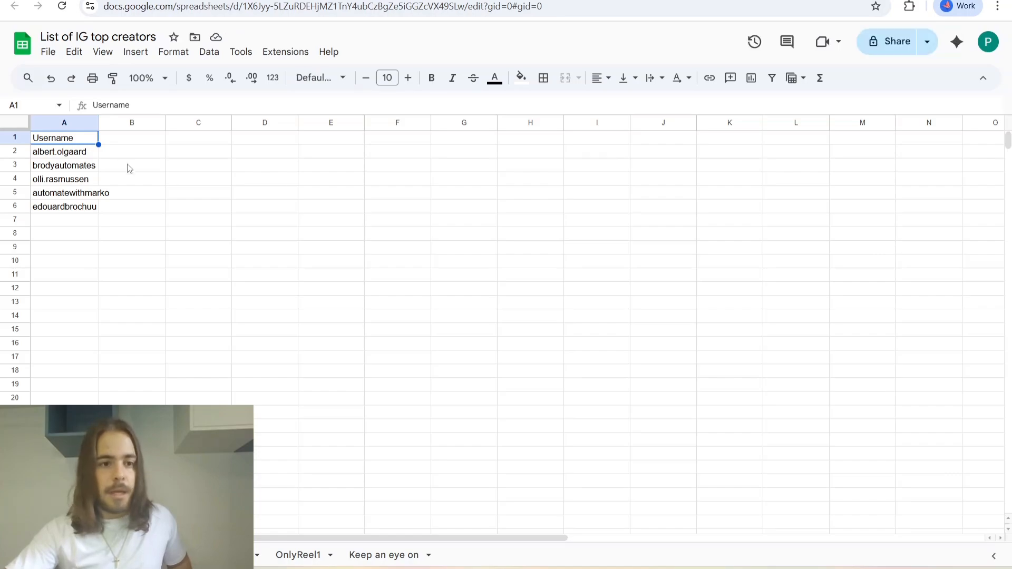
left_click_drag(78, 154, 79, 206)
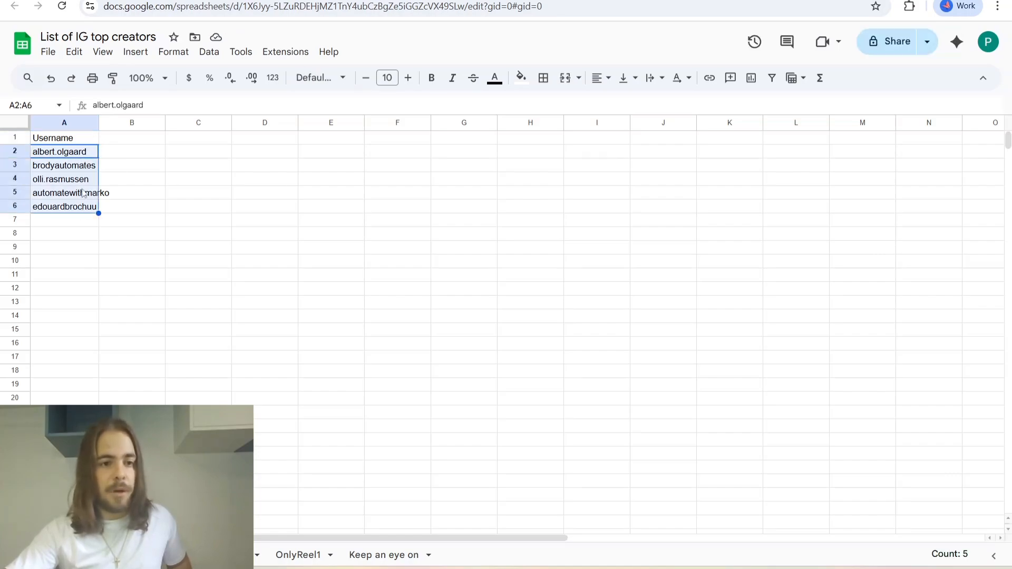
left_click(120, 153)
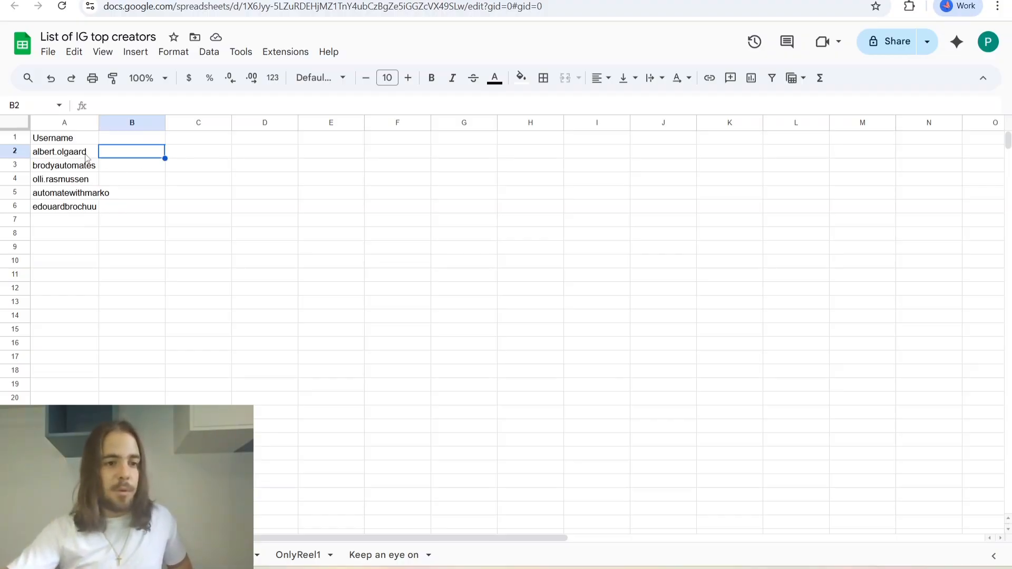
left_click_drag(86, 156, 82, 208)
left_click(179, 211)
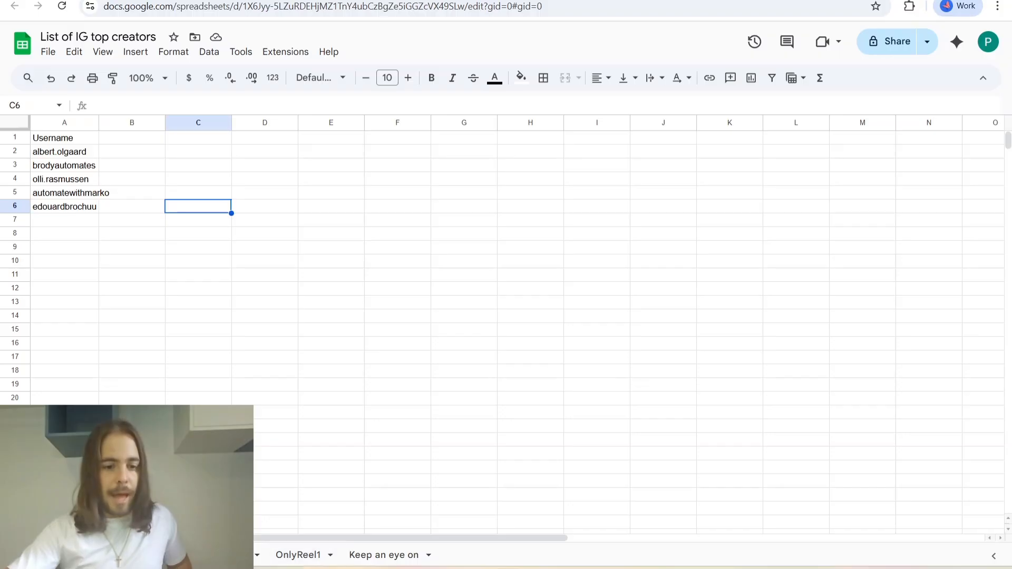
left_click(171, 556)
left_click(235, 557)
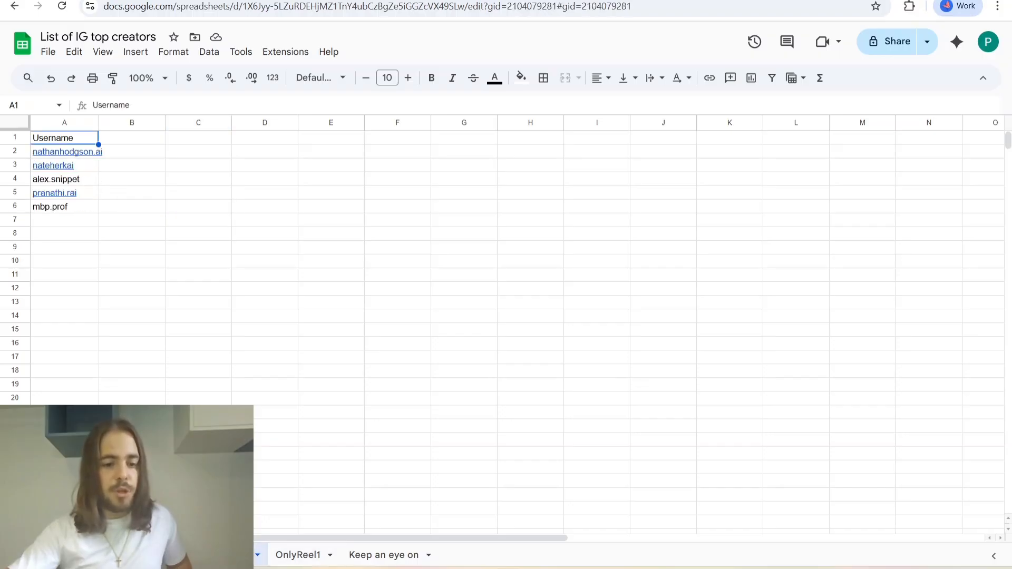
left_click(170, 556)
left_click(103, 556)
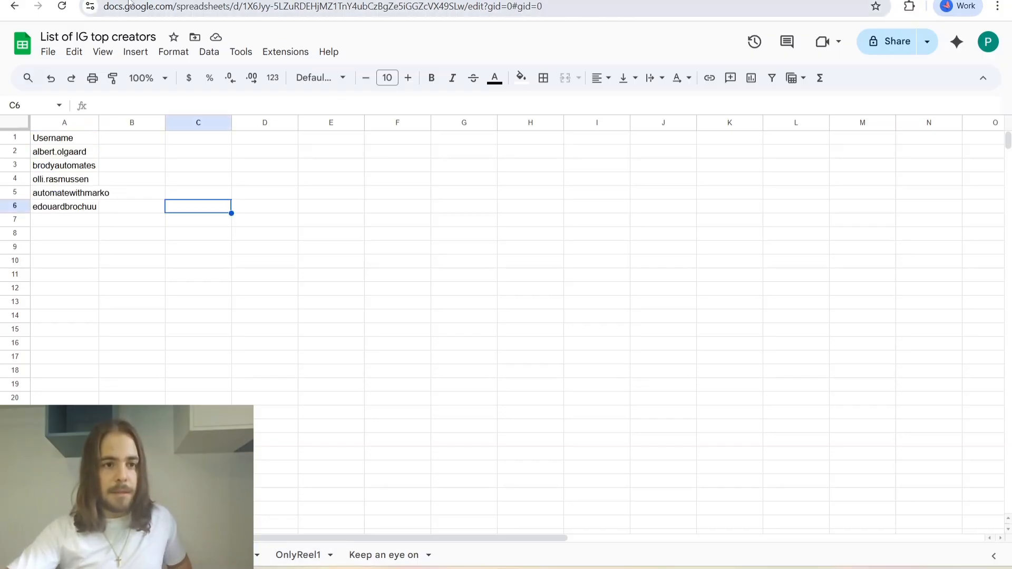
Return to the n8n workflow and view the Scrape profile node's request parameters.
left_click(316, 0)
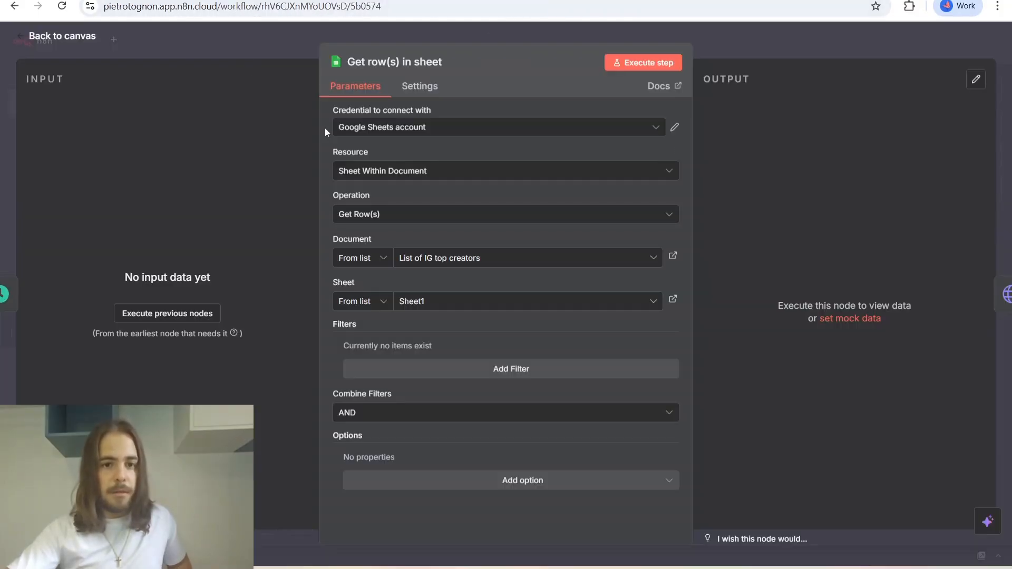
left_click(90, 39)
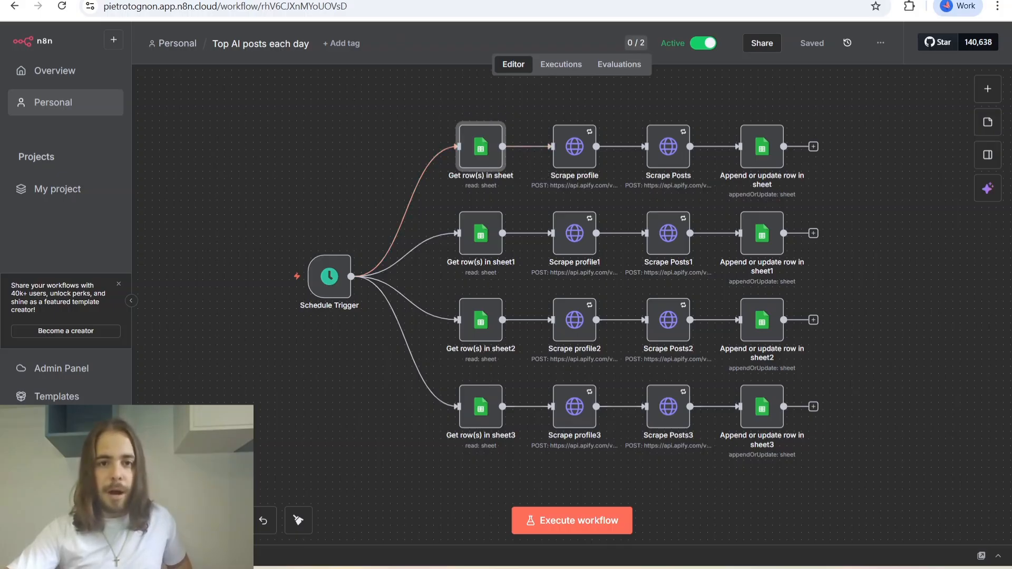
key("ctrl+Tab")
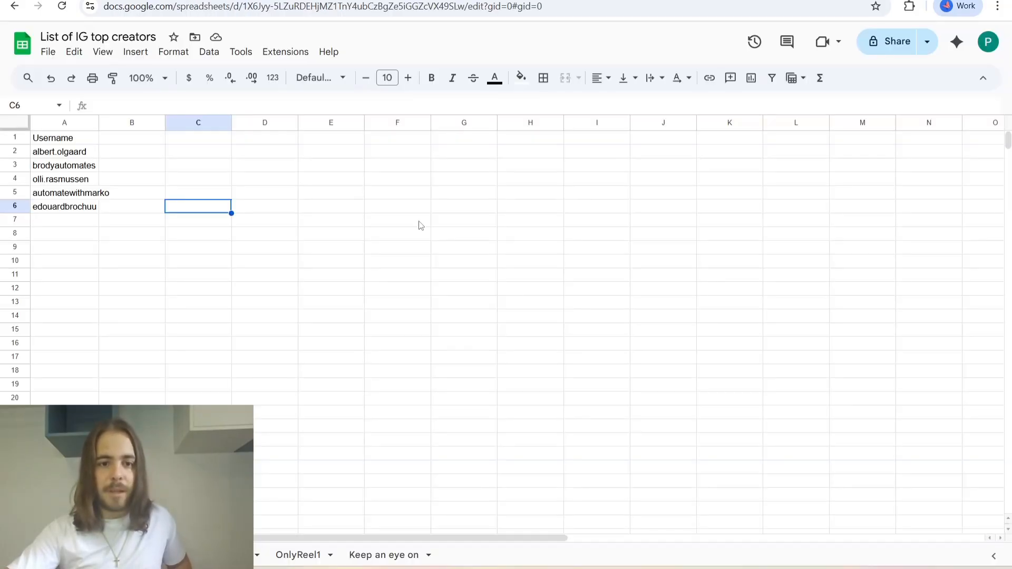
key("ctrl+shift+Tab")
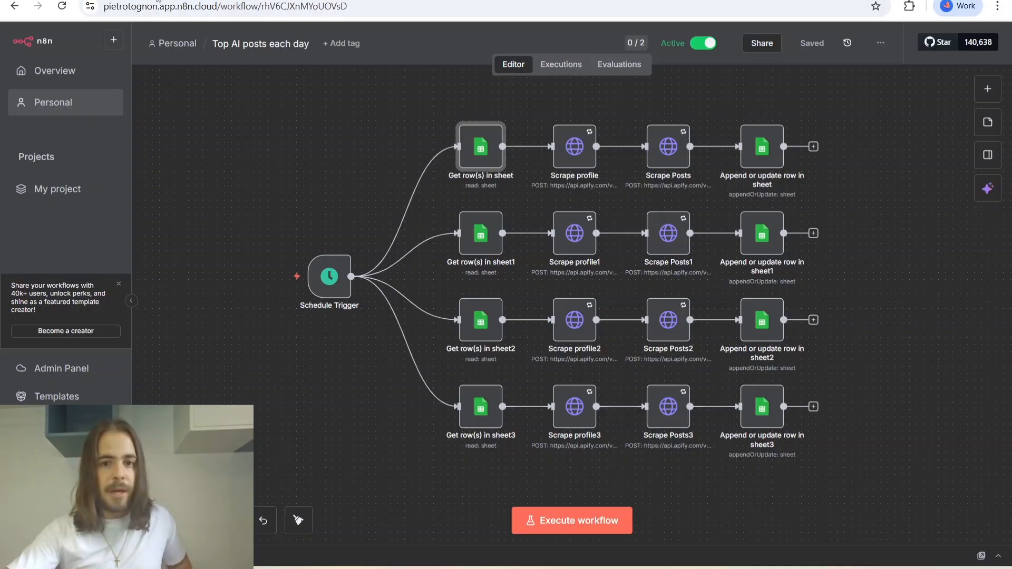
left_click(579, 151)
double_click(580, 165)
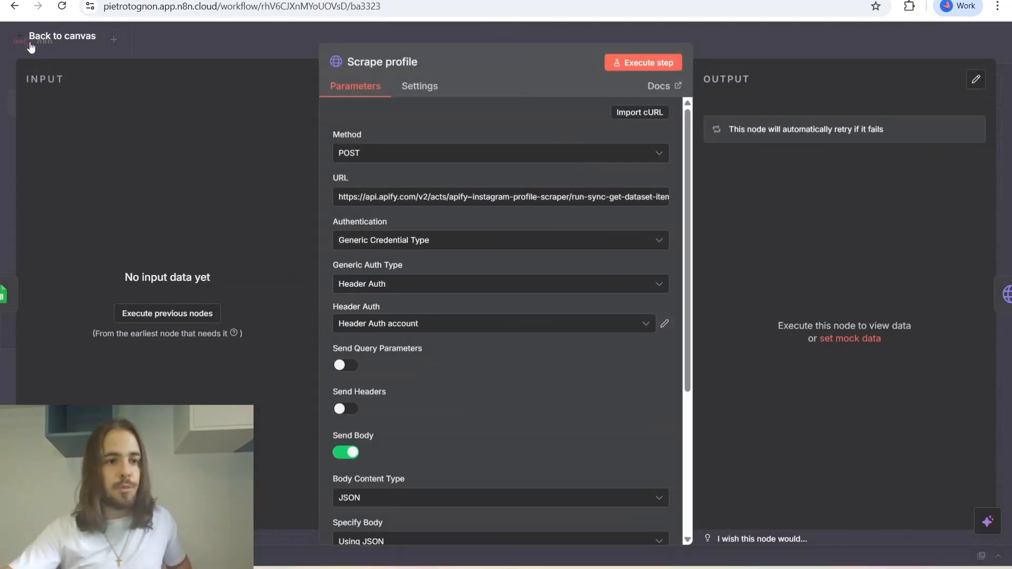
left_click(53, 47)
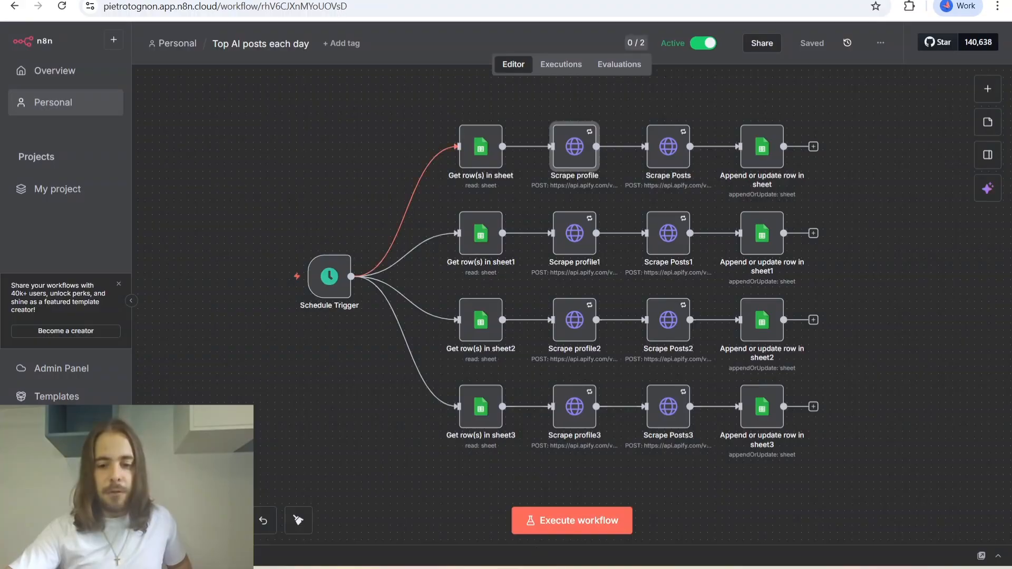
Switch to Apify to view the Instagram Scraper's input and the account settings, ending back on the n8n workflow.
mouse_move(539, 556)
left_click(536, 509)
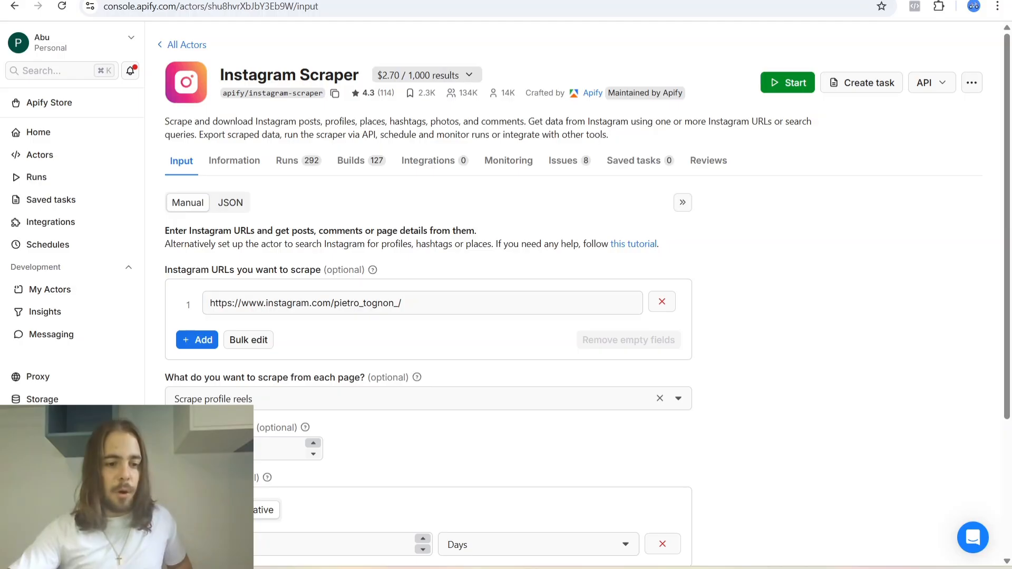
left_click(41, 444)
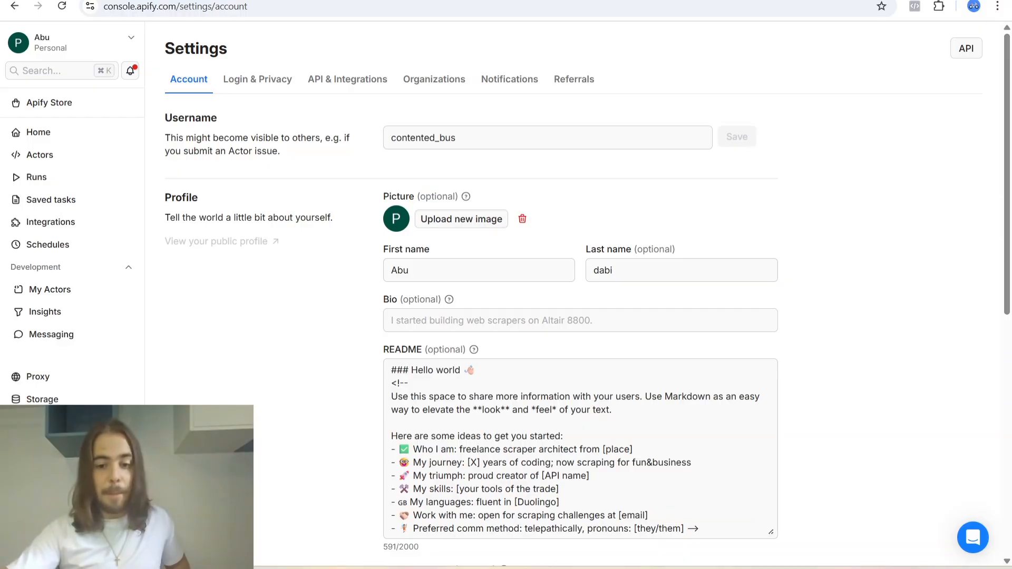
key("alt+Tab")
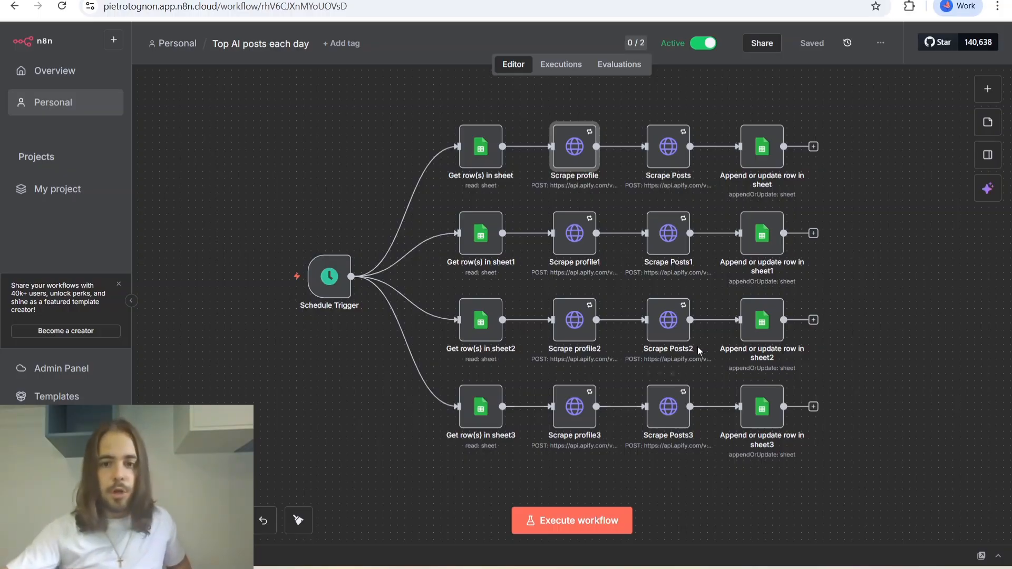
key("alt+Tab")
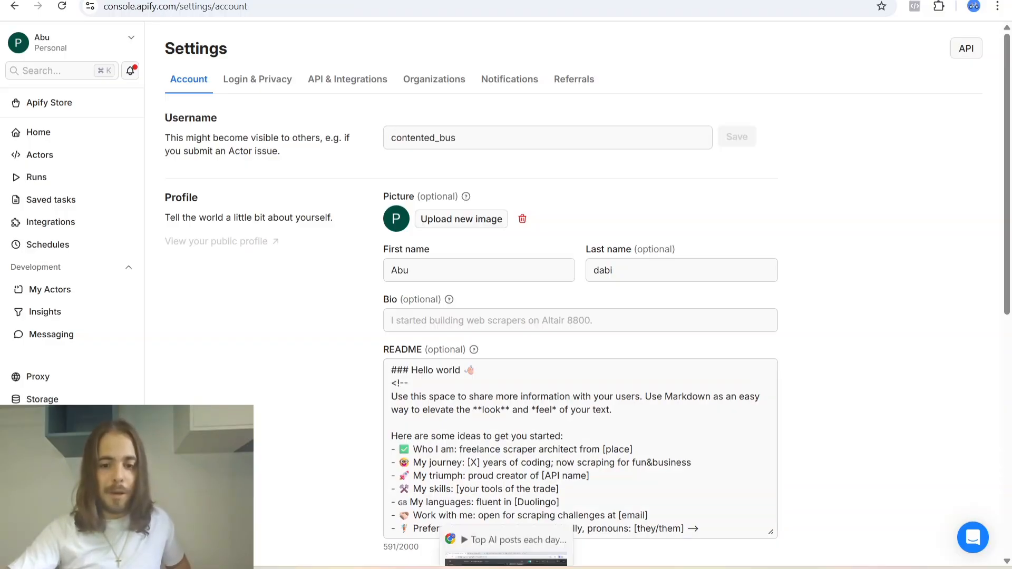
left_click(519, 565)
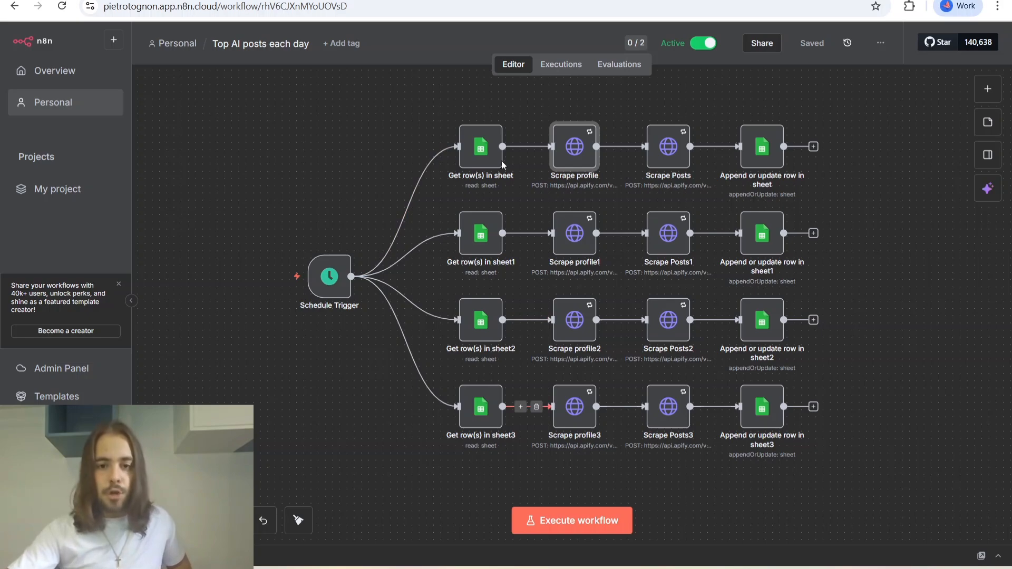
Look through the creator lists in the List of IG top creators spreadsheet, up to the OnlyReel1 sheet.
left_click(399, 2)
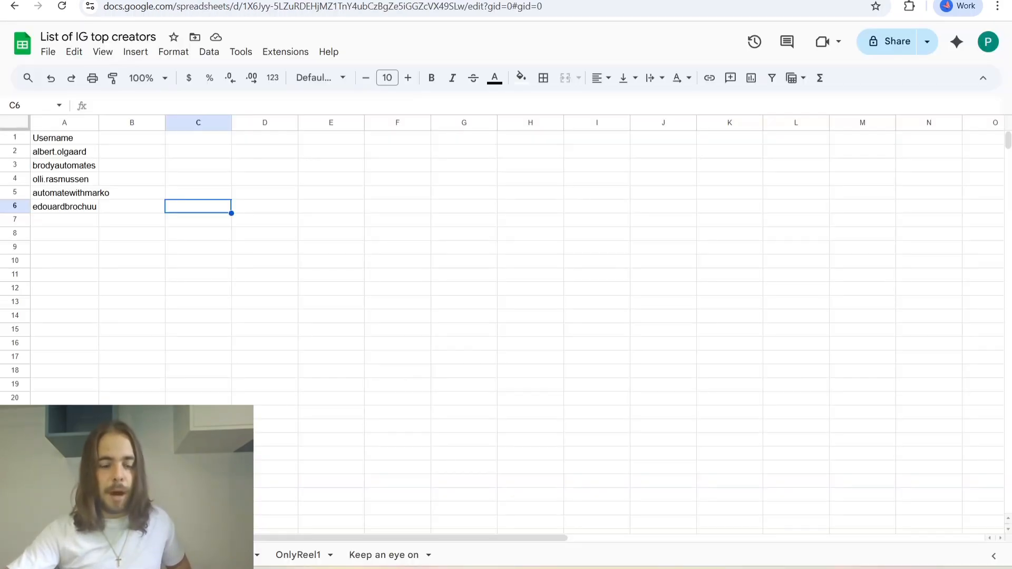
left_click(163, 558)
left_click(232, 559)
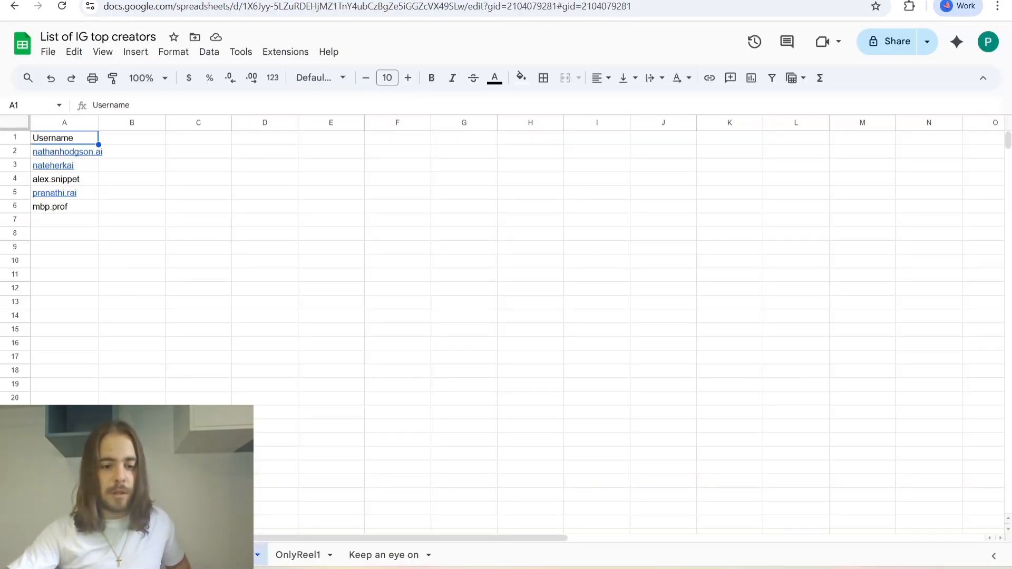
left_click(291, 557)
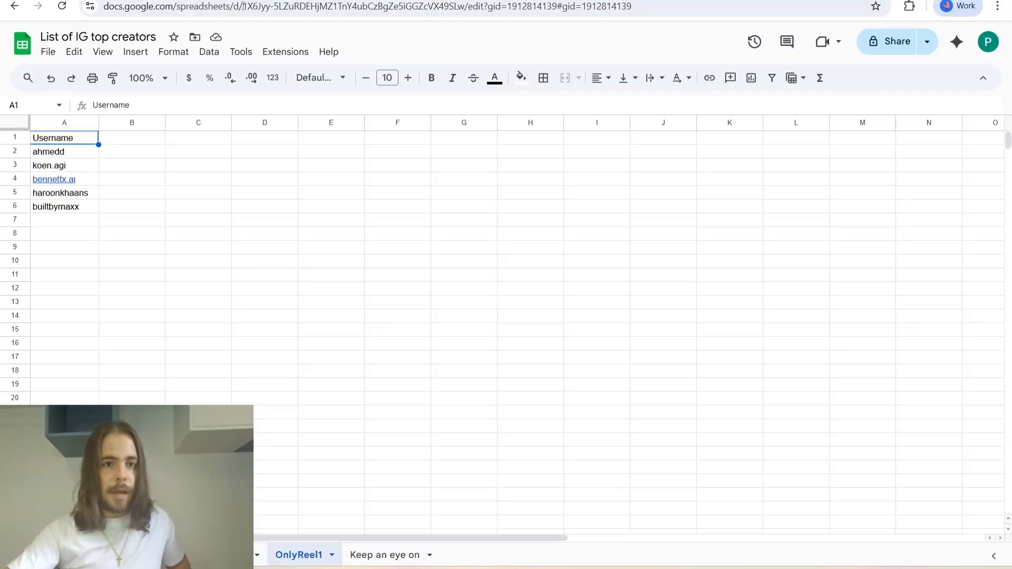
key("ctrl+Tab")
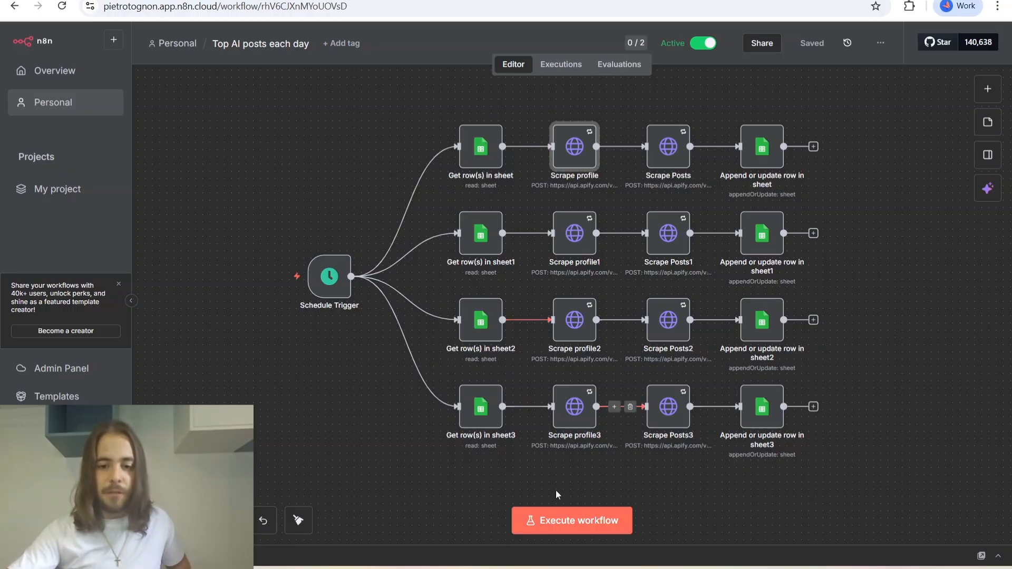
Revisit the Apify account settings and open the Scrape profile node in the n8n workflow.
key("alt+Tab")
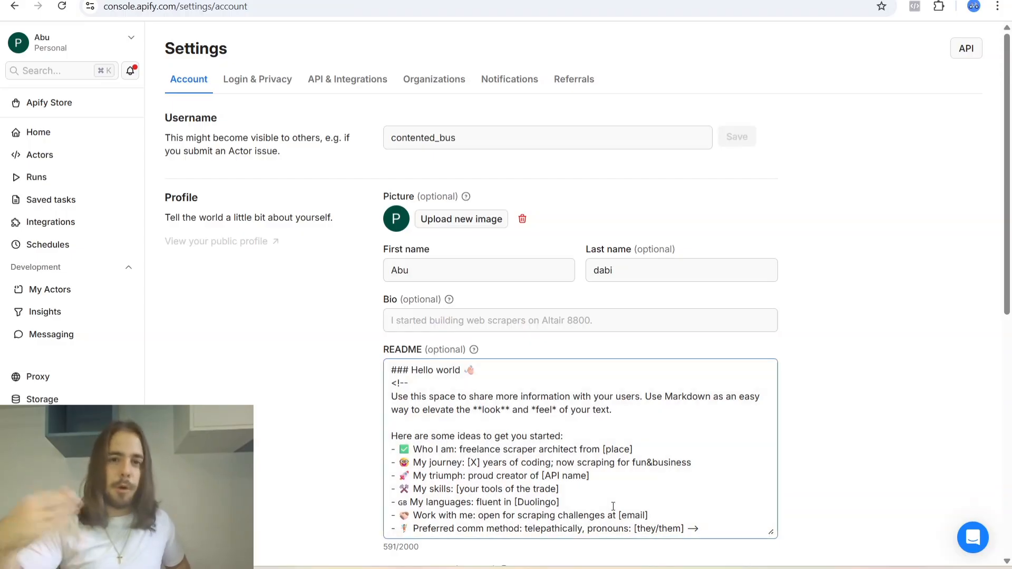
key("alt+Tab")
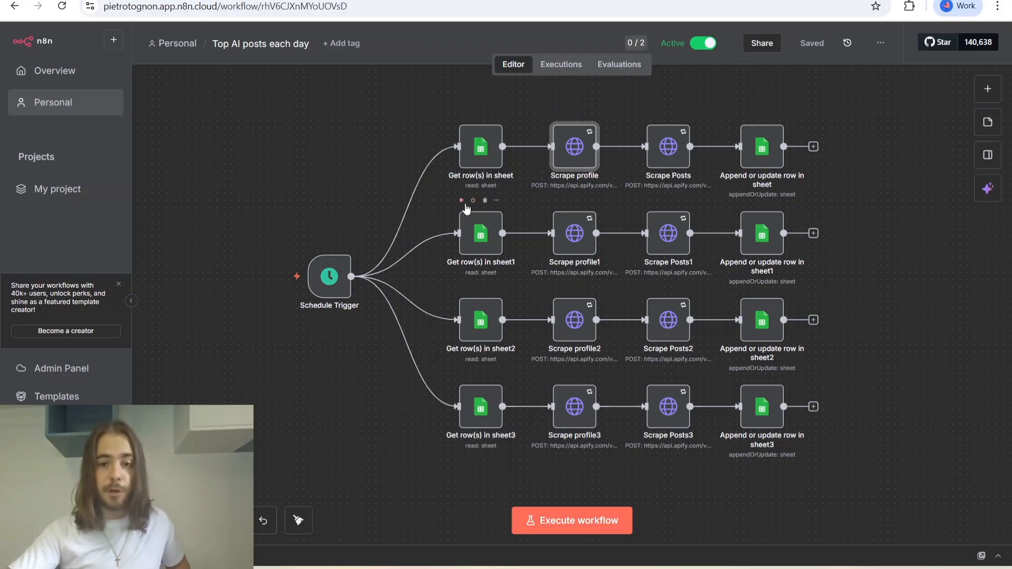
double_click(575, 158)
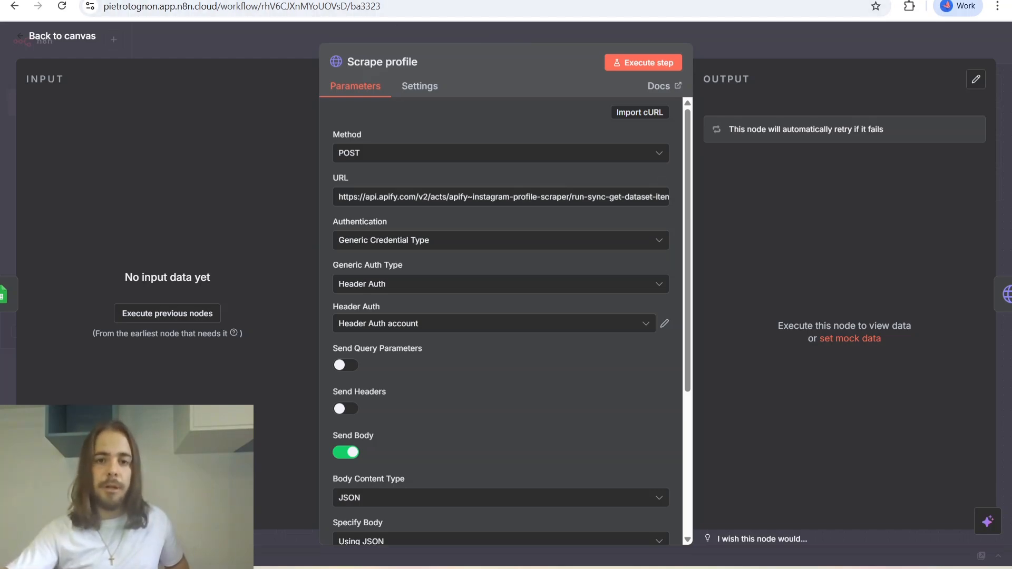
Examine the Likecount, Followers and Ratio columns in the Top creators videos of the week spreadsheet.
left_click(369, 1)
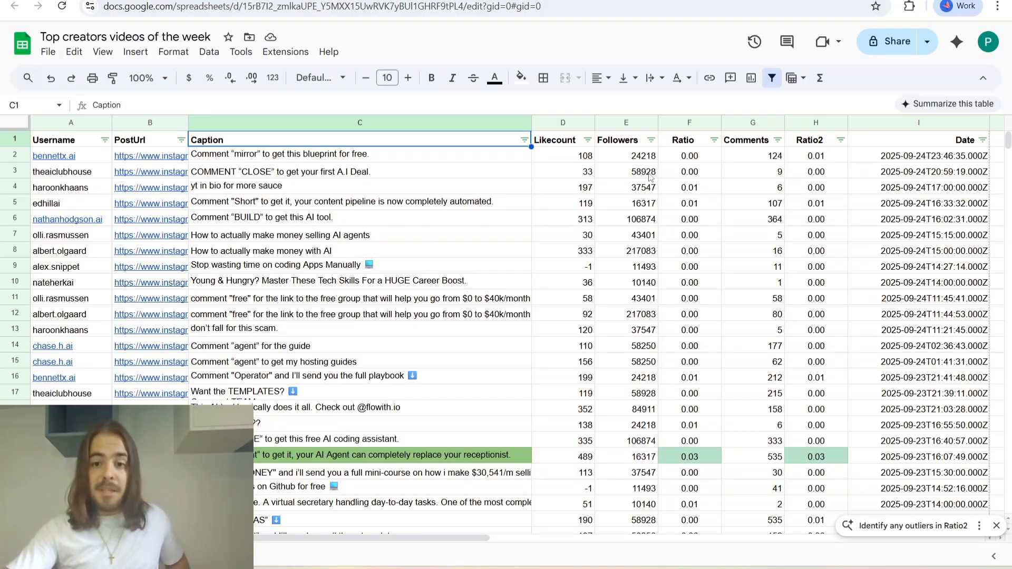
left_click(569, 157)
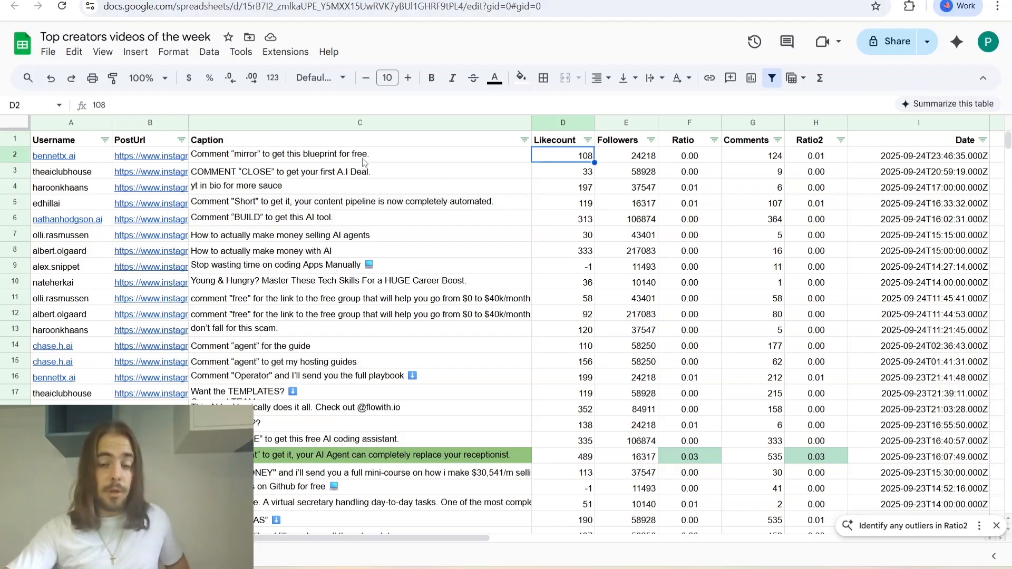
left_click_drag(582, 158, 605, 158)
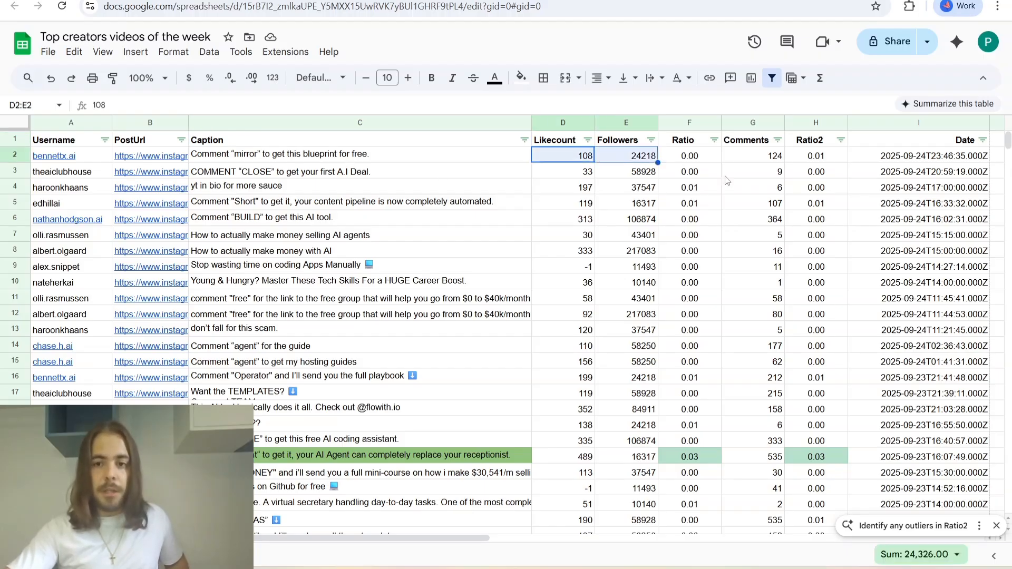
left_click_drag(695, 158, 710, 392)
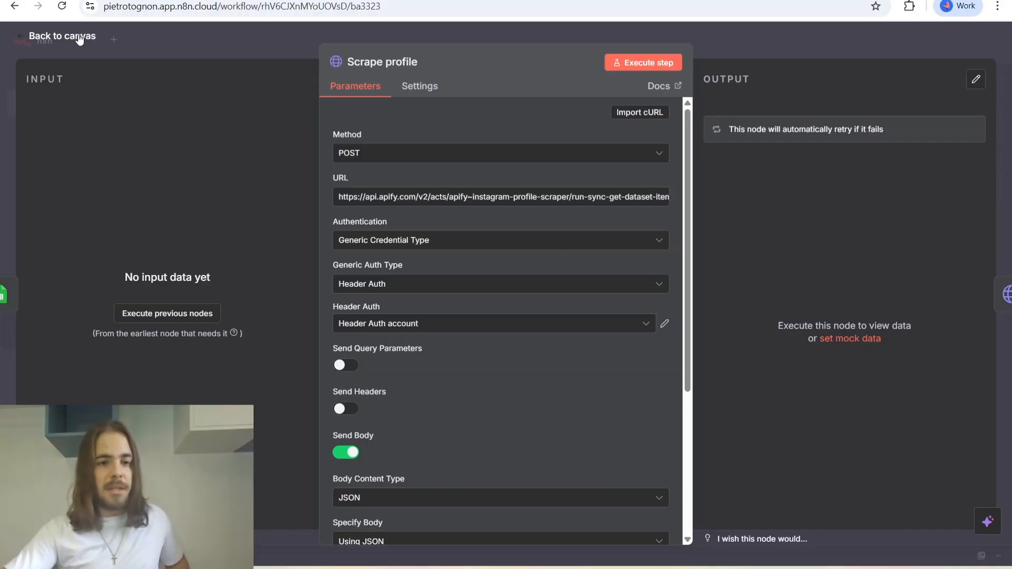
Reopen the Scrape profile node from the canvas and check the usernames listed on the OnlyReel1 sheet.
left_click(80, 38)
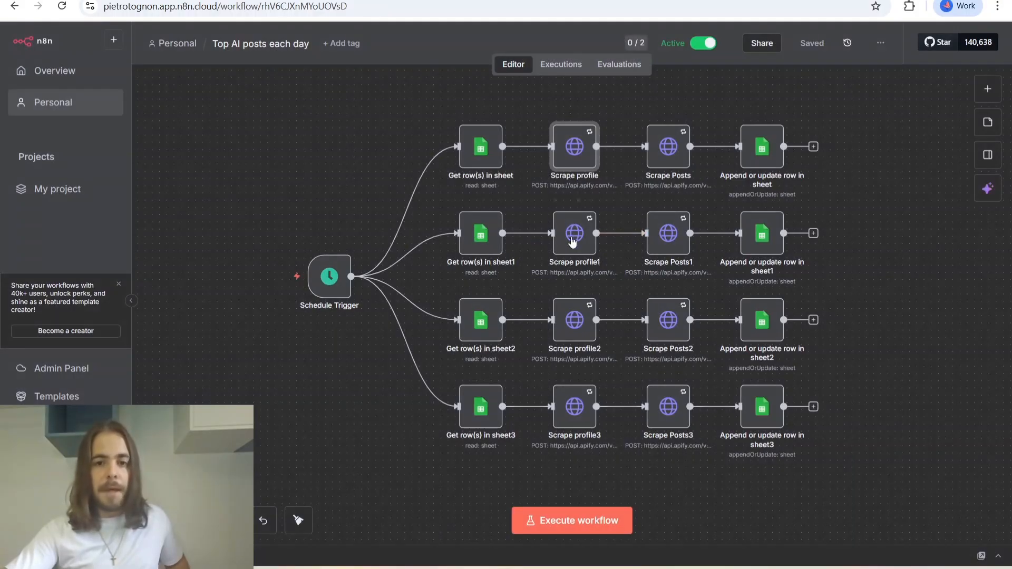
double_click(581, 150)
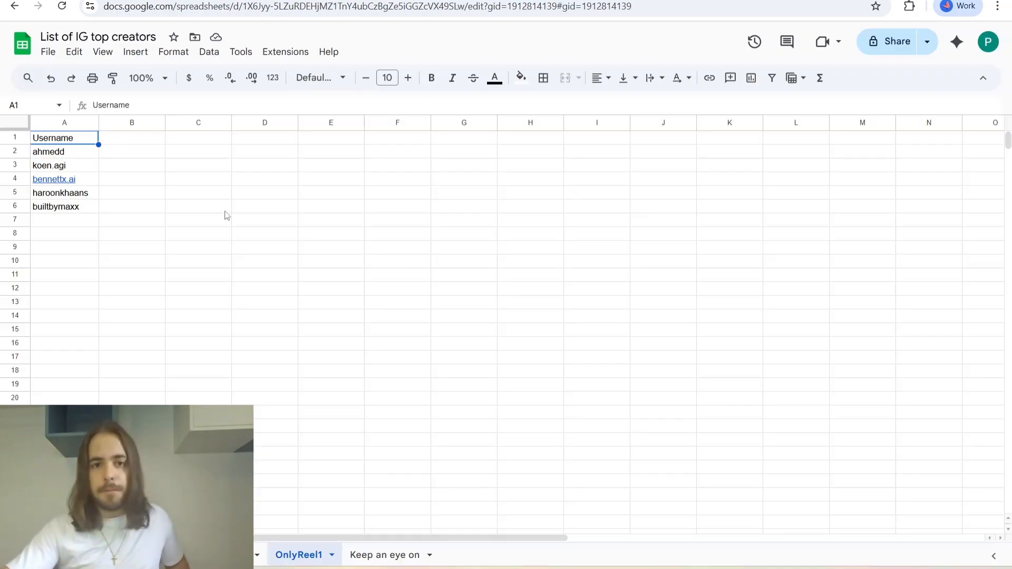
left_click_drag(87, 152, 88, 204)
left_click_drag(90, 226, 90, 208)
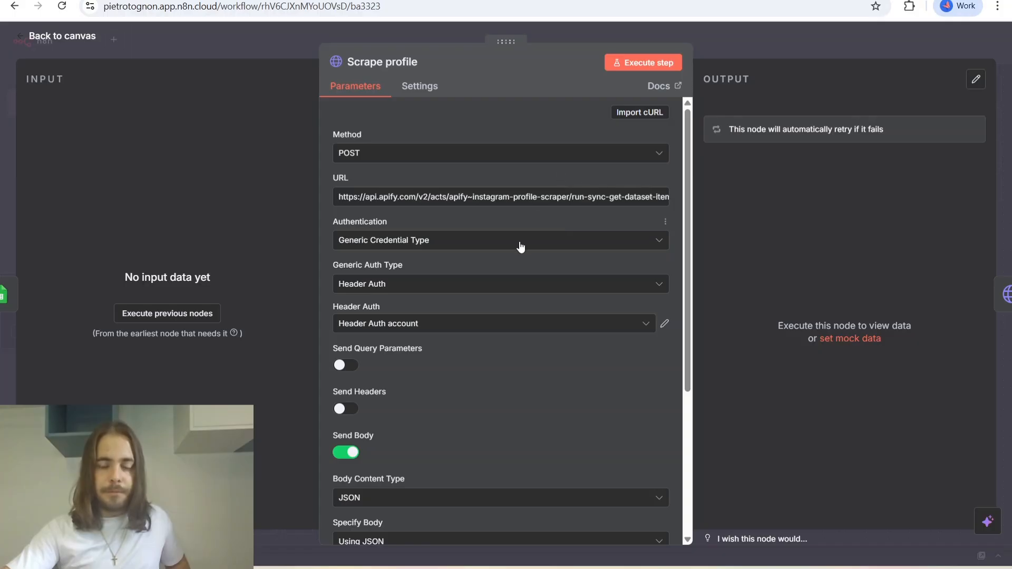
Examine the Scrape profile node's parameters and highlight the API token at the end of its Apify request URL.
scroll(522, 244, "down", 1)
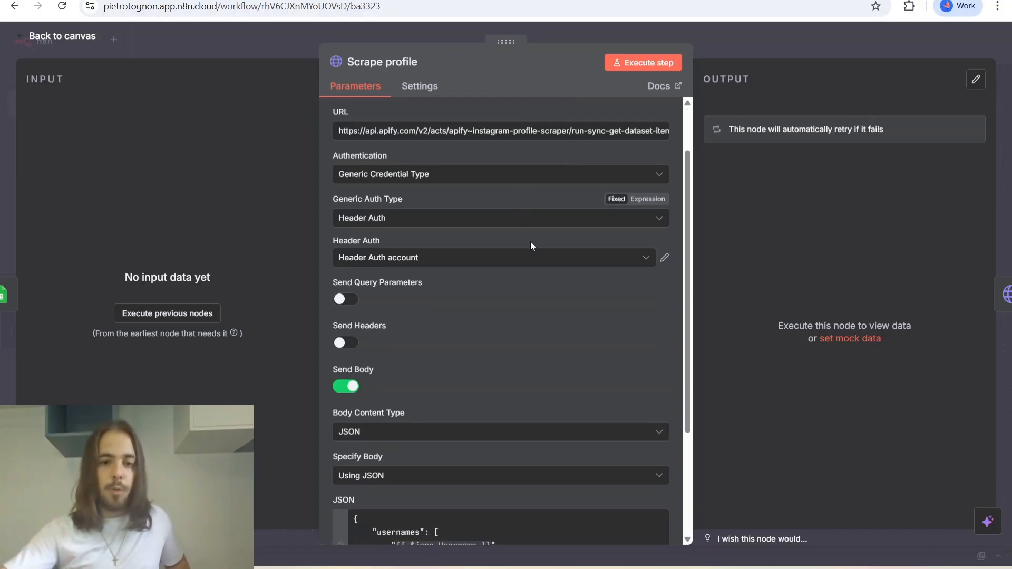
scroll(546, 293, "up", 1)
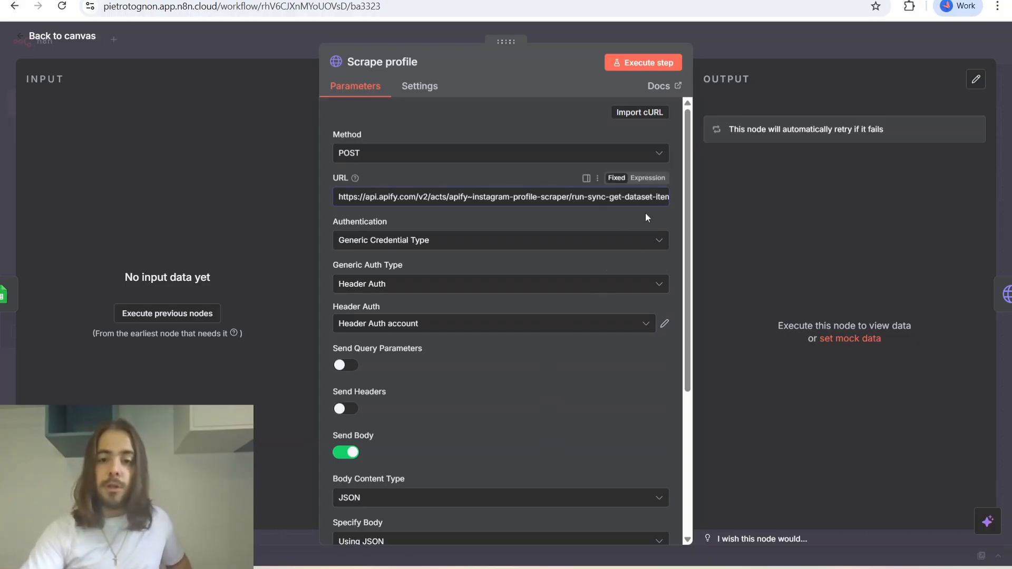
key("Right")
key("Right")
key("Right")
key("Right")
key("Right")
key("Right")
key("Right")
key("Right")
key("Right")
key("Right")
key("Right")
key("Right")
key("Right")
key("Right")
key("Right")
key("Right")
key("Right")
key("Right")
key("Right")
key("Right")
key("Right")
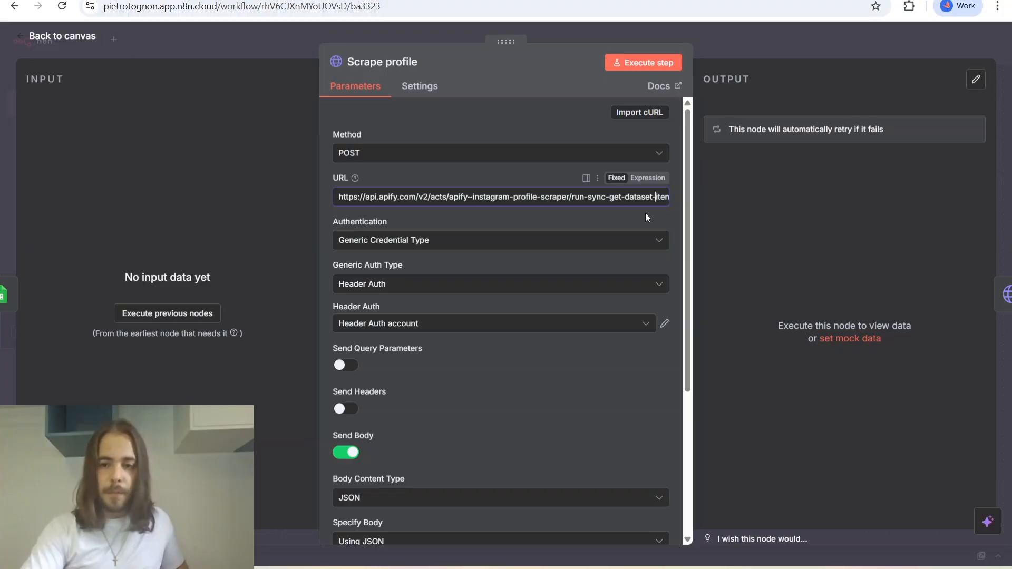
key("Right")
key("Right")
key("Right")
key("Right")
key("Right")
key("Right")
key("Right")
key("Right")
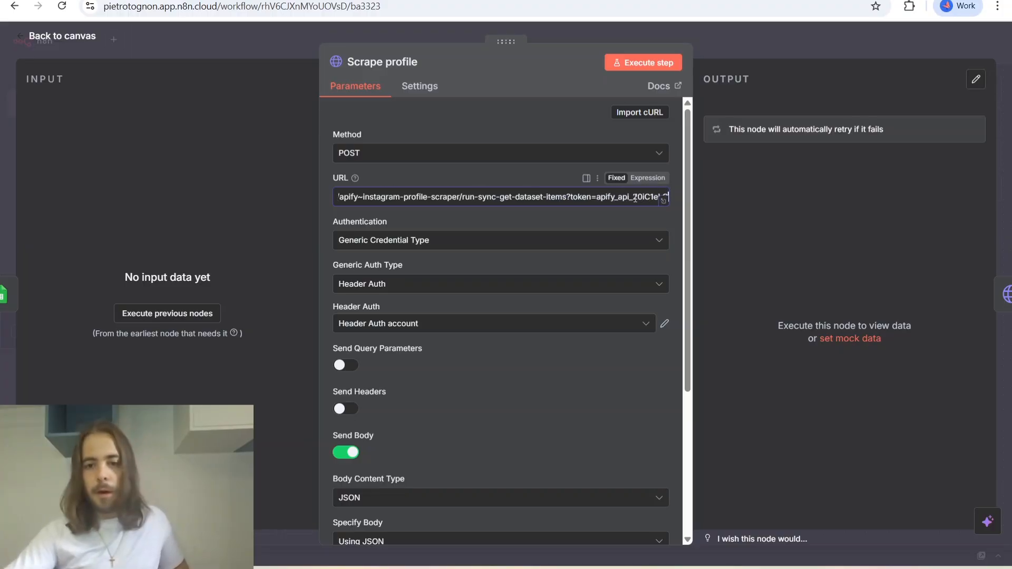
left_click_drag(615, 196, 654, 196)
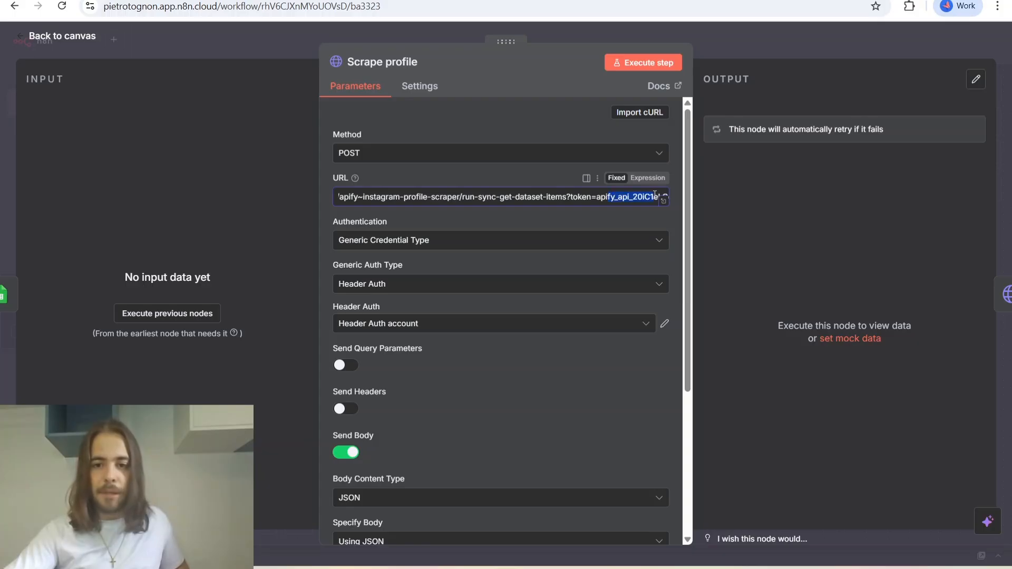
left_click(625, 197)
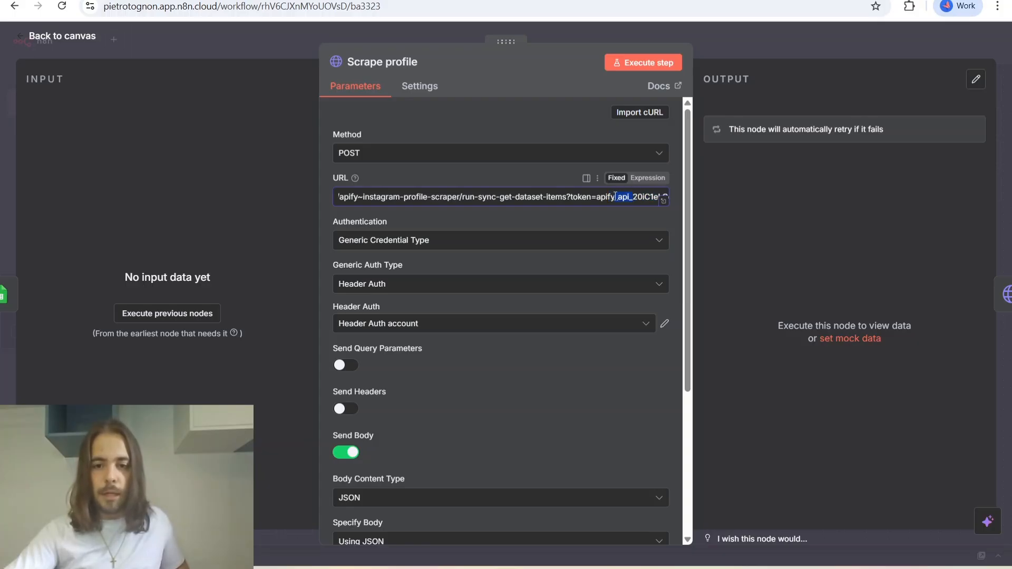
left_click_drag(600, 197, 656, 196)
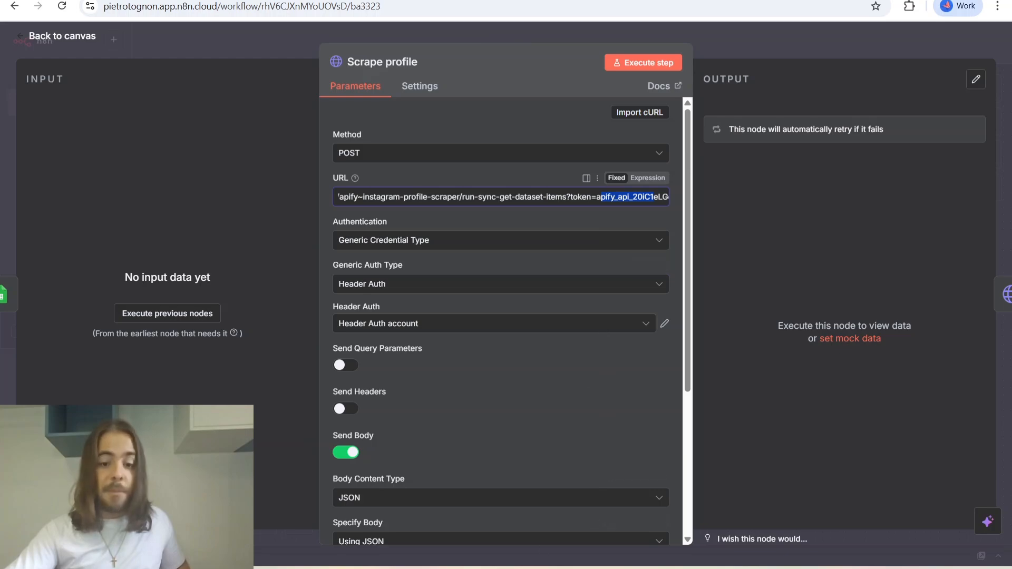
Switch to the Apify console, view the personal API tokens under API & Integrations, and return to n8n.
left_click(536, 568)
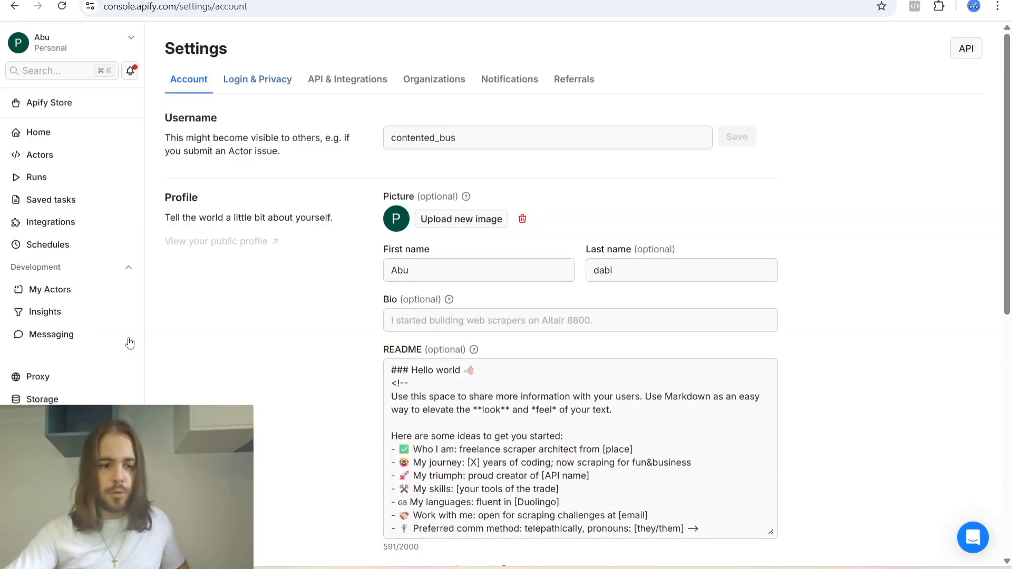
left_click(352, 78)
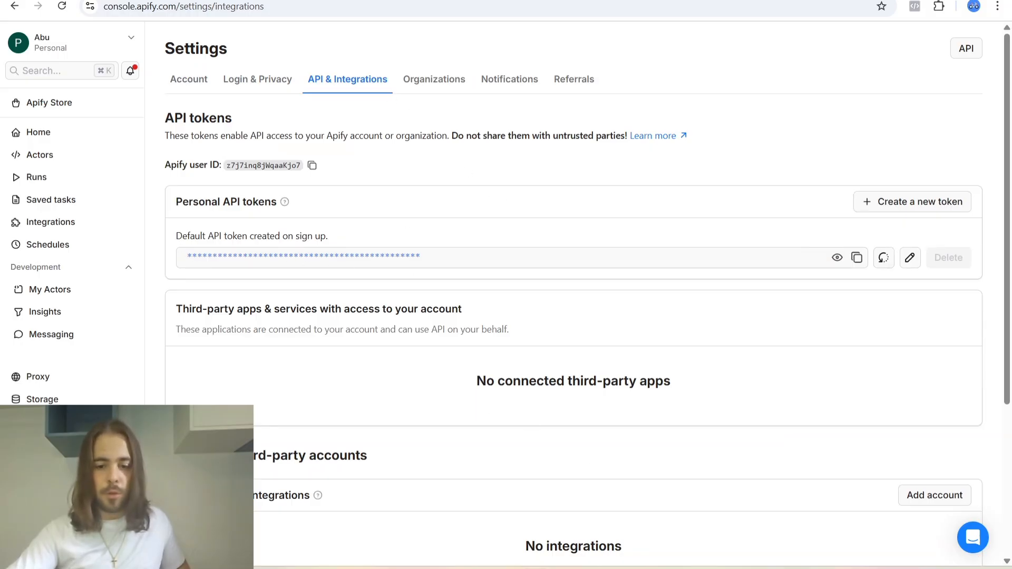
left_click(654, 568)
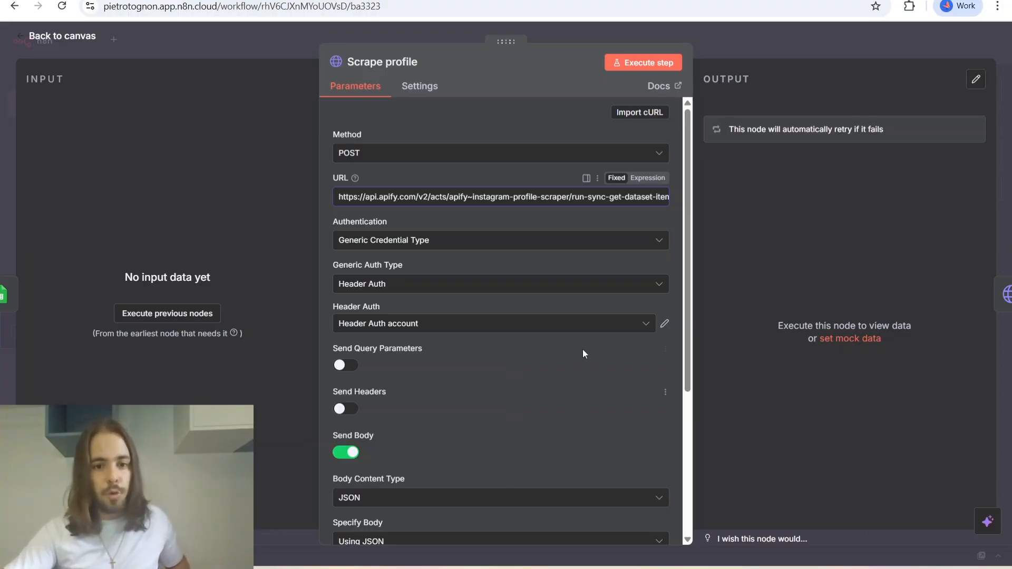
Inspect the JSON body with the usernames expression in the Scrape profile node.
scroll(449, 356, "down", 1)
scroll(451, 356, "down", 3)
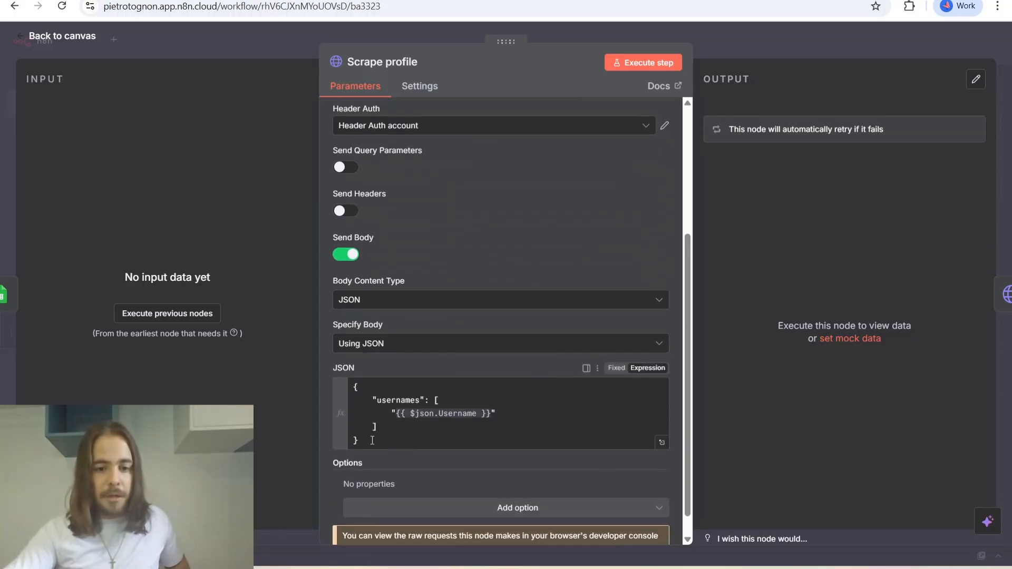
left_click_drag(372, 441, 352, 392)
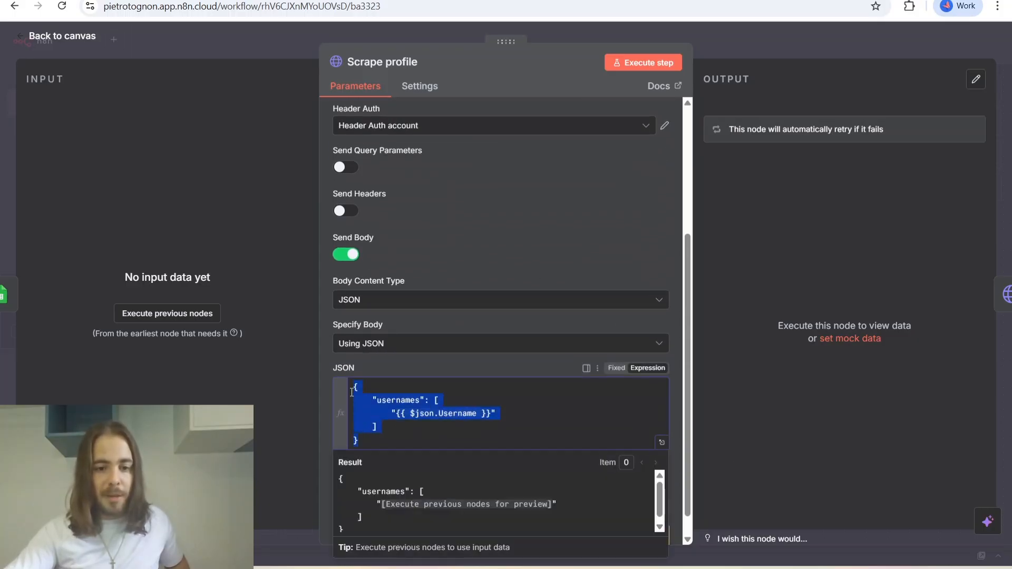
left_click(410, 366)
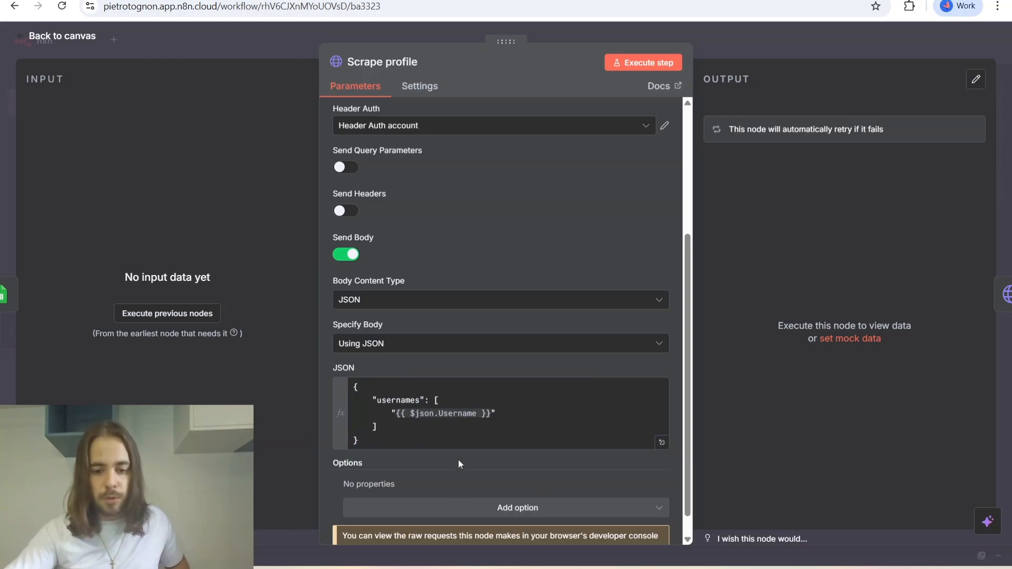
Switch to the Apify console and search the Apify Store for "instagram".
left_click(535, 568)
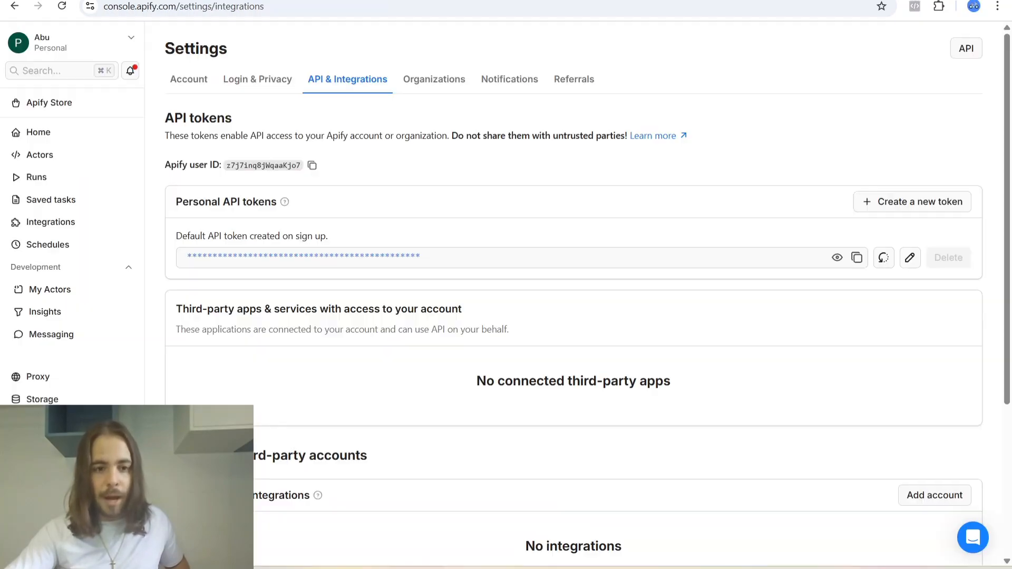
left_click(70, 104)
left_click(489, 138)
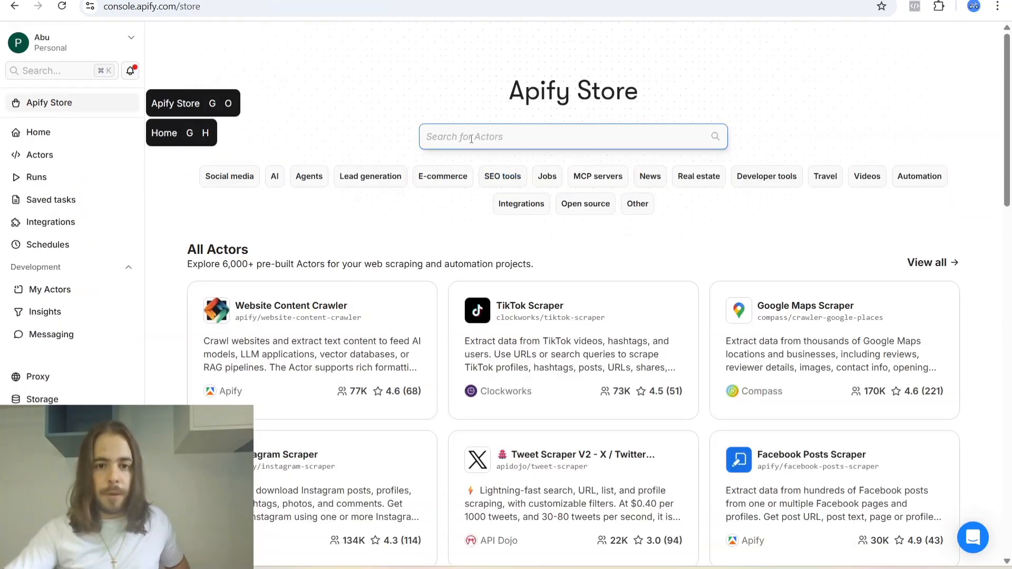
type("i")
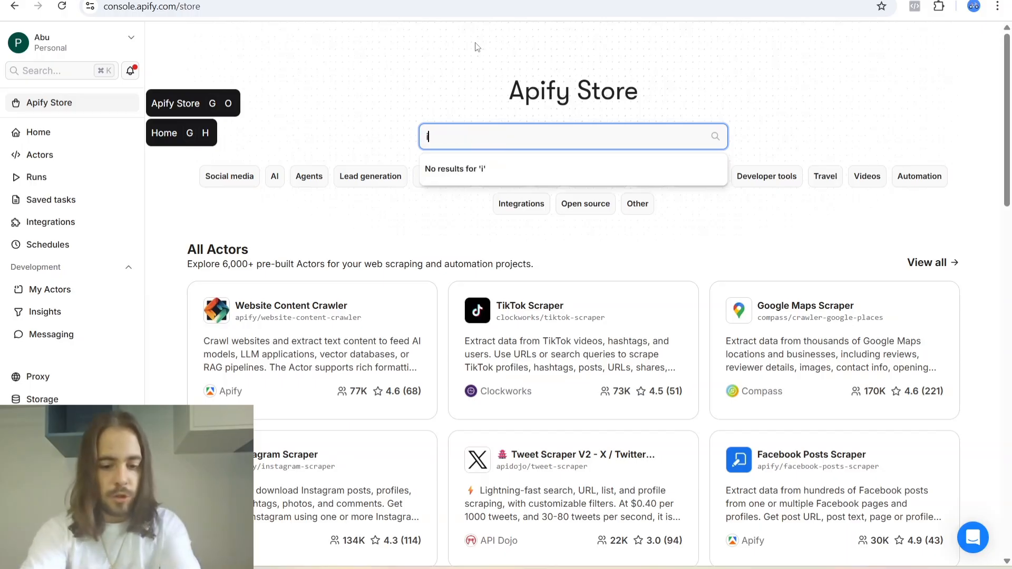
type("nstagram")
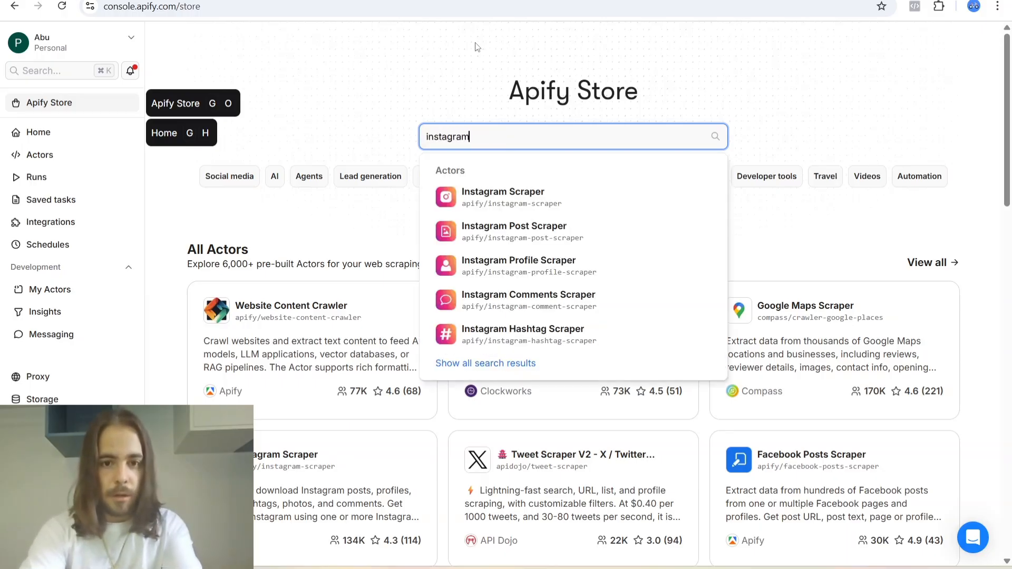
key("Return")
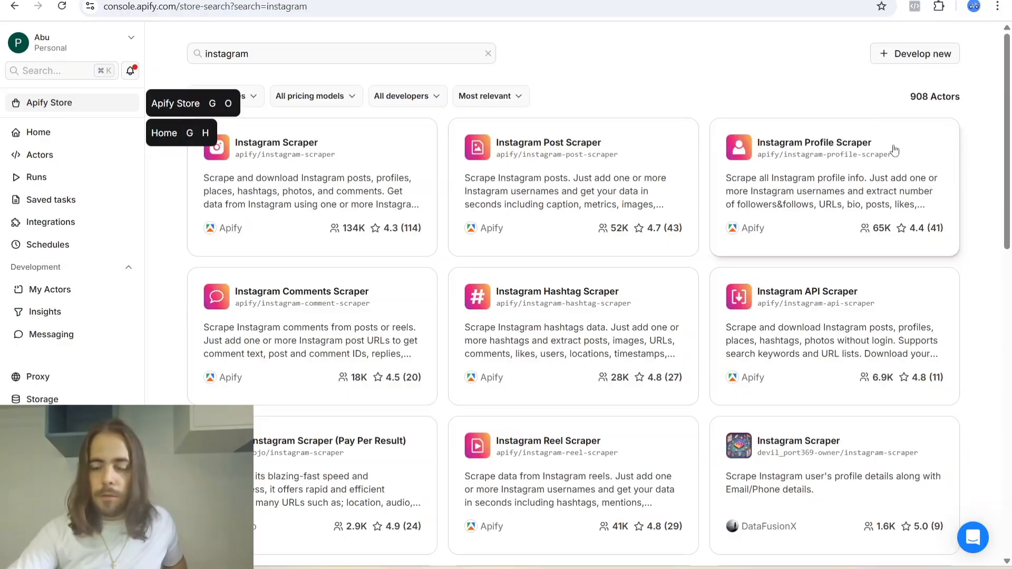
Open the Instagram Profile Scraper actor and compare its username input in the JSON and Manual views.
left_click(836, 146)
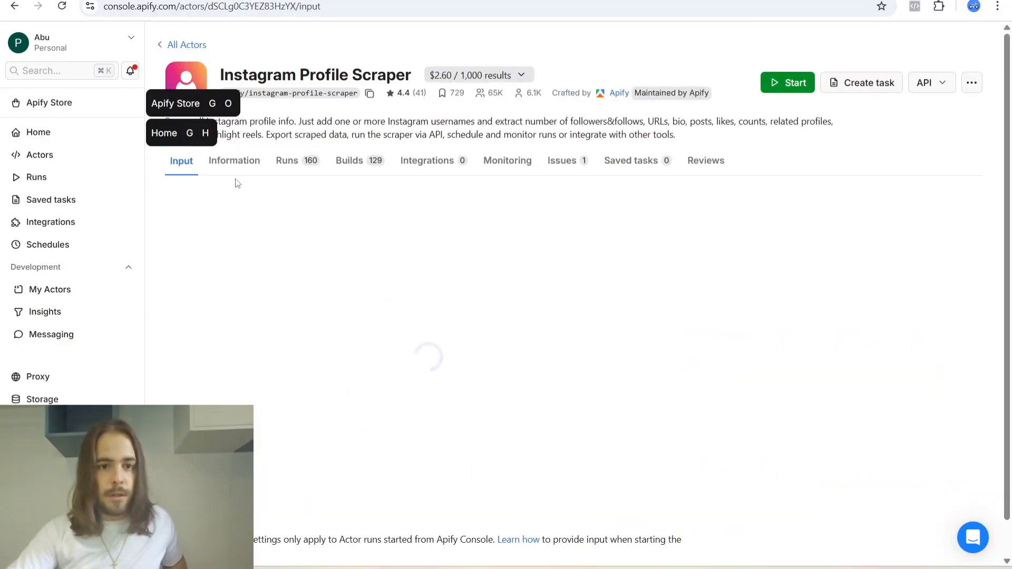
left_click(233, 204)
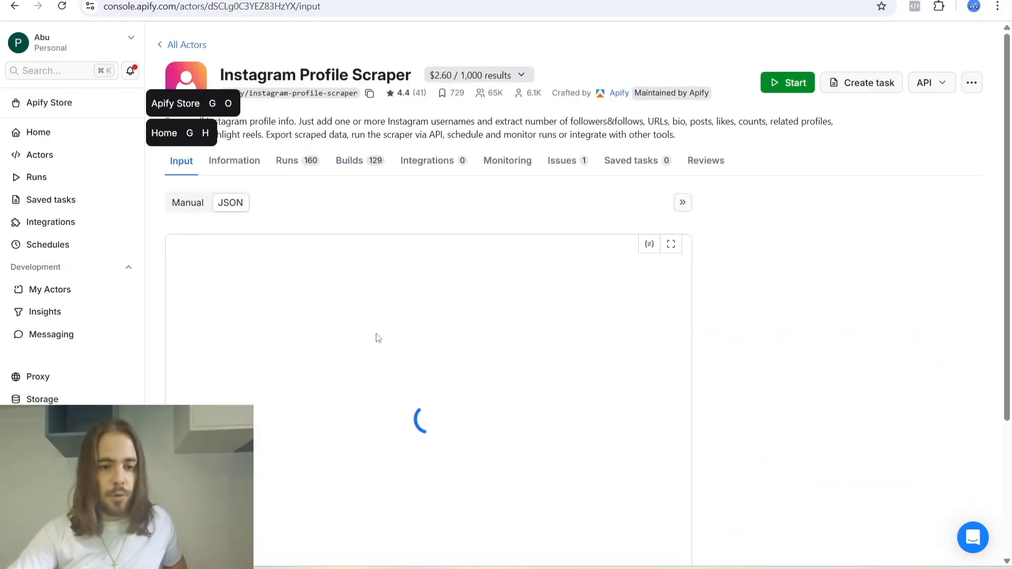
scroll(327, 343, "down", 1)
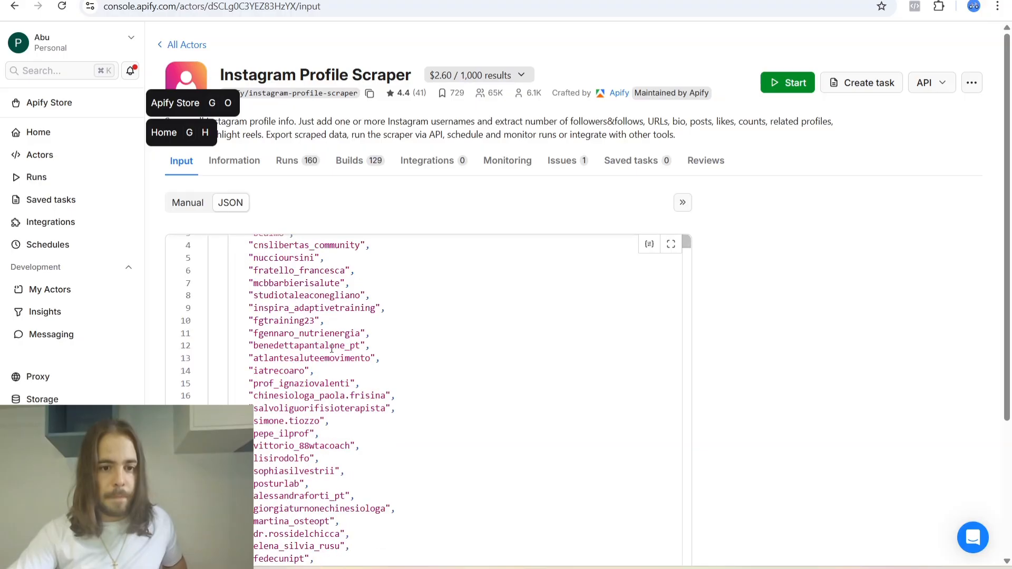
scroll(329, 340, "up", 1)
left_click(186, 203)
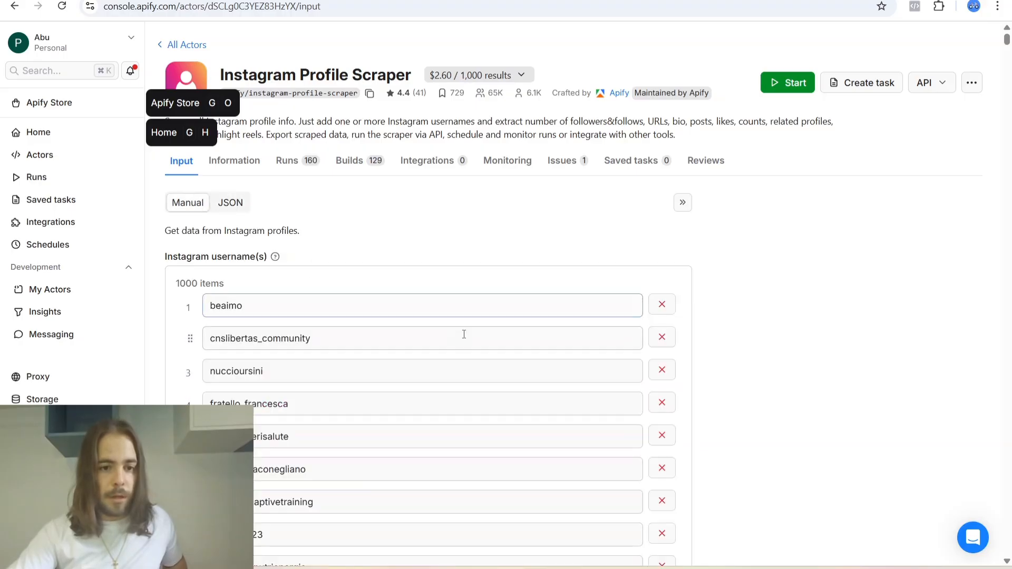
scroll(423, 273, "down", 15)
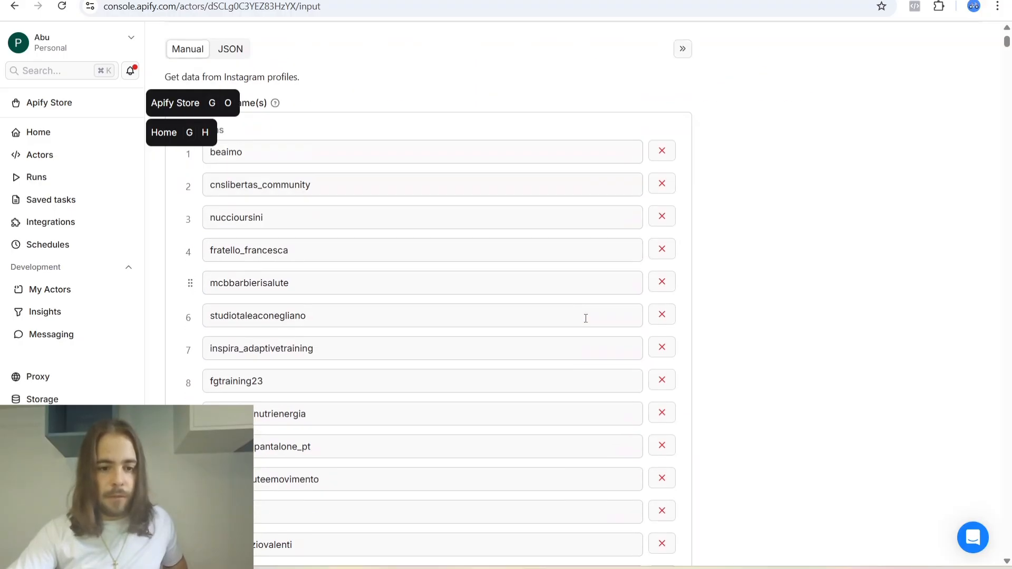
scroll(507, 384, "up", 15)
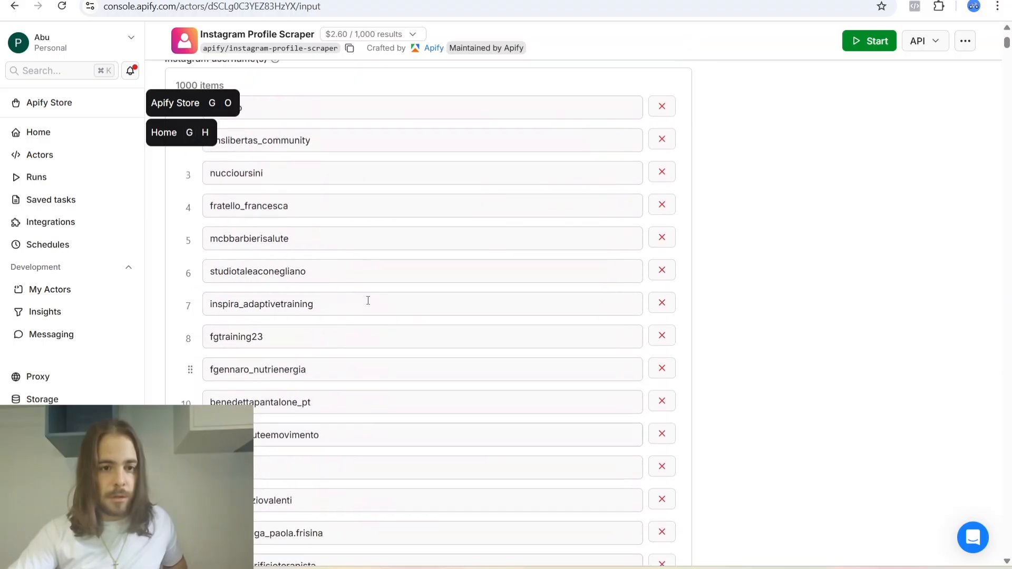
left_click(232, 165)
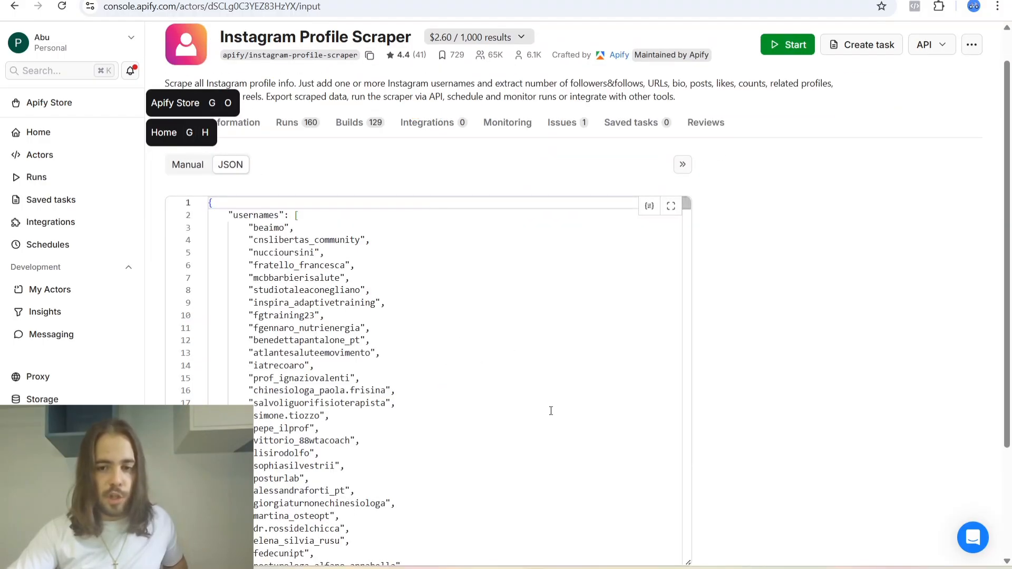
scroll(630, 385, "down", 2)
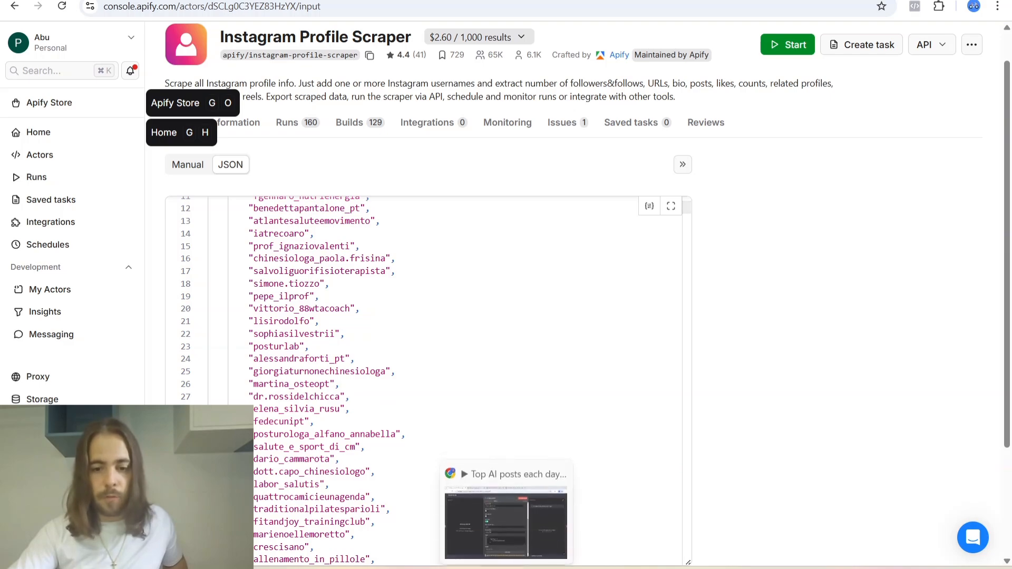
Return to n8n and review the Scrape profile node's JSON usernames body and its Specify Body options.
left_click(533, 517)
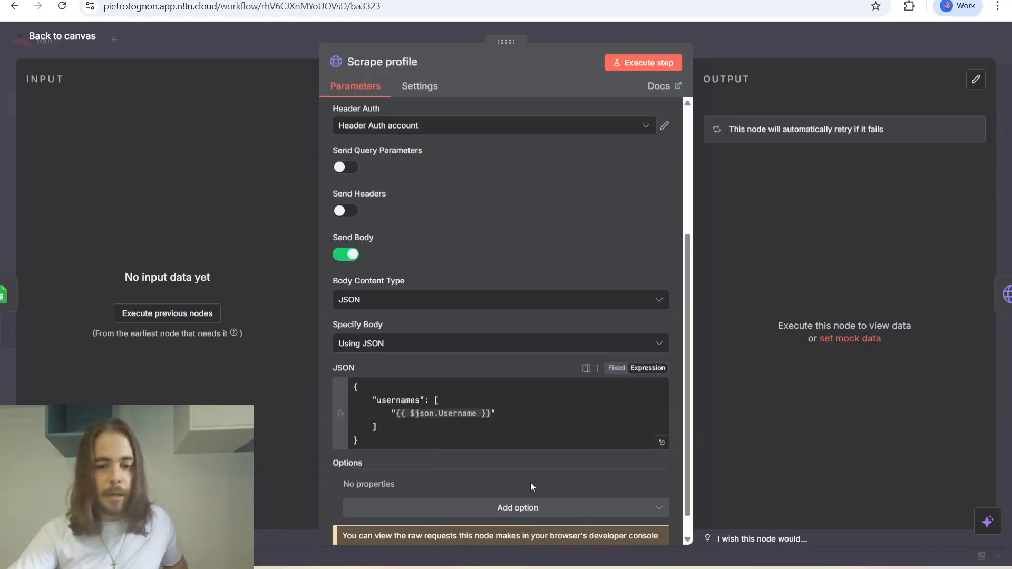
scroll(501, 472, "down", 1)
left_click_drag(387, 417, 352, 354)
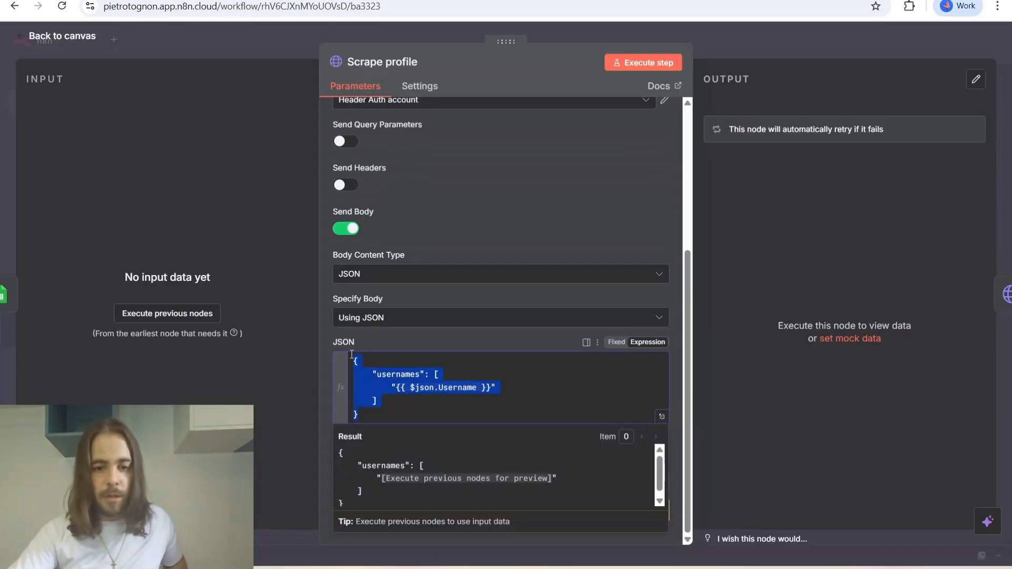
left_click_drag(385, 415, 356, 359)
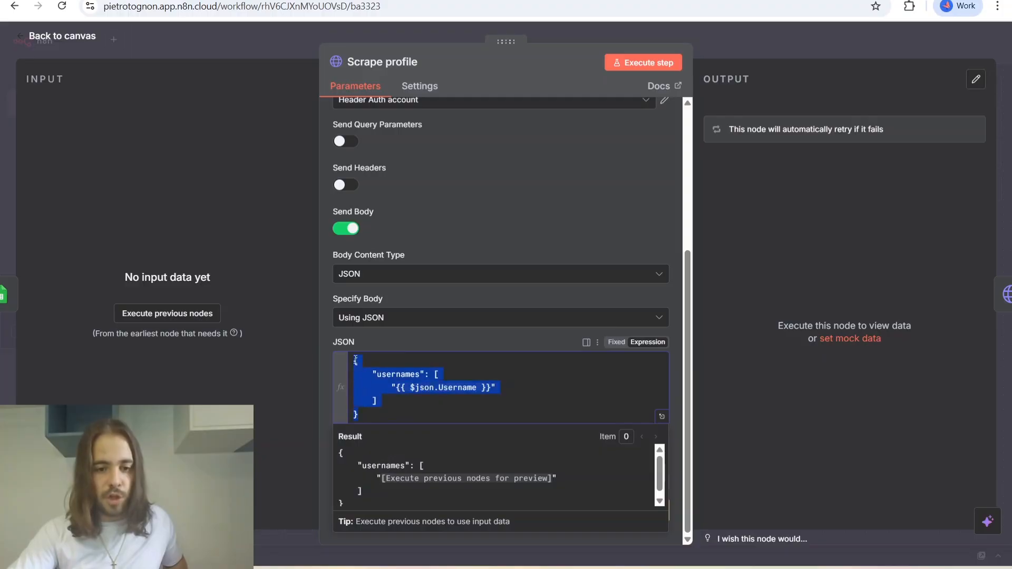
left_click(406, 345)
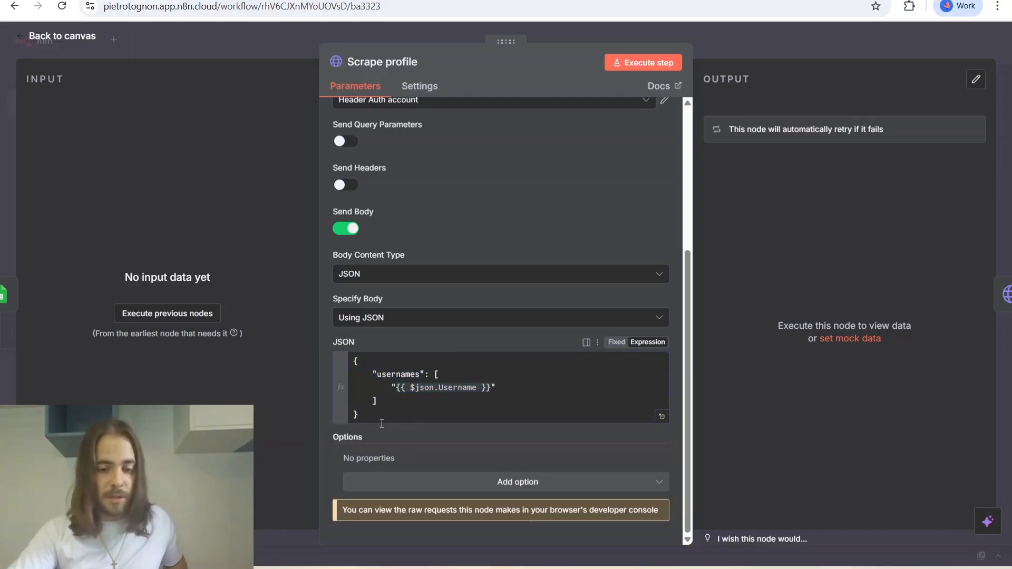
left_click_drag(380, 419, 354, 348)
left_click(448, 326)
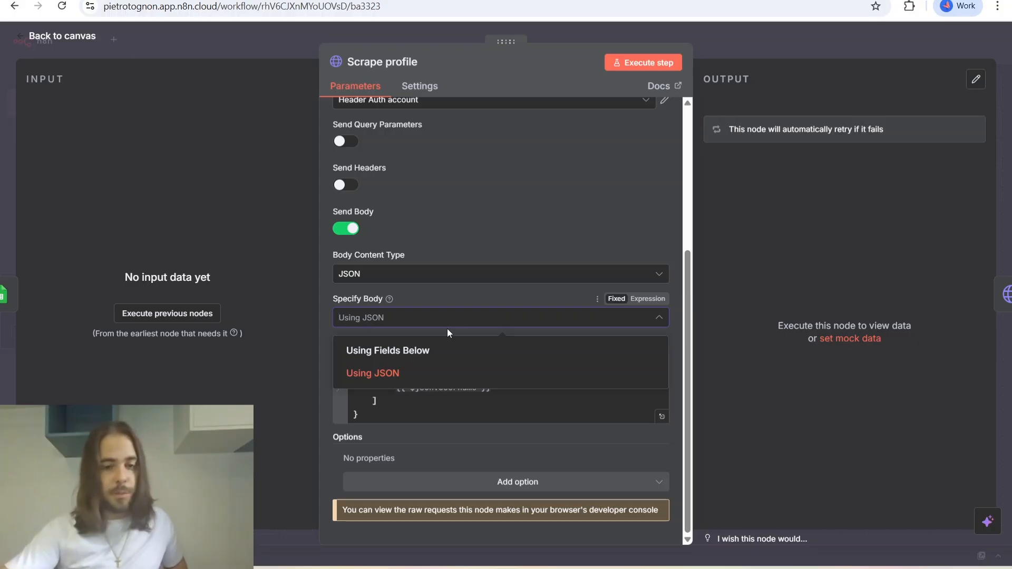
left_click(475, 298)
scroll(488, 451, "up", 5)
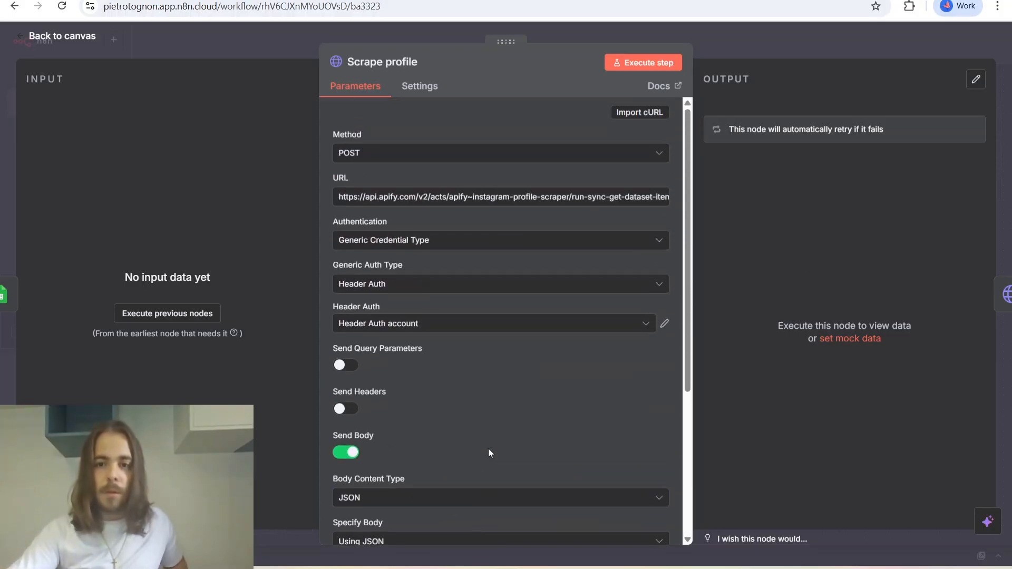
Close the Scrape profile node and open the first row's Scrape Posts node.
left_click(74, 47)
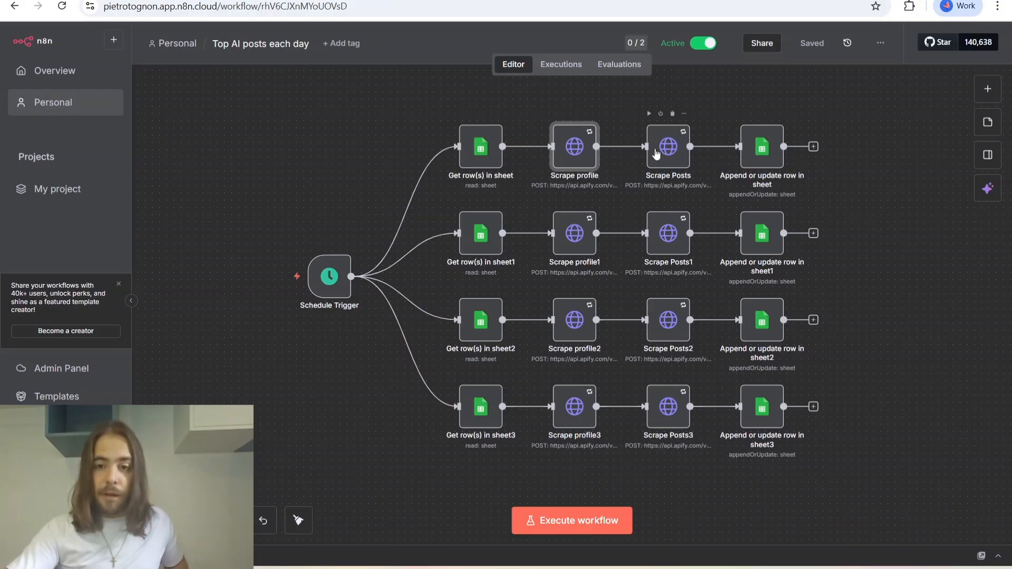
left_click(677, 152)
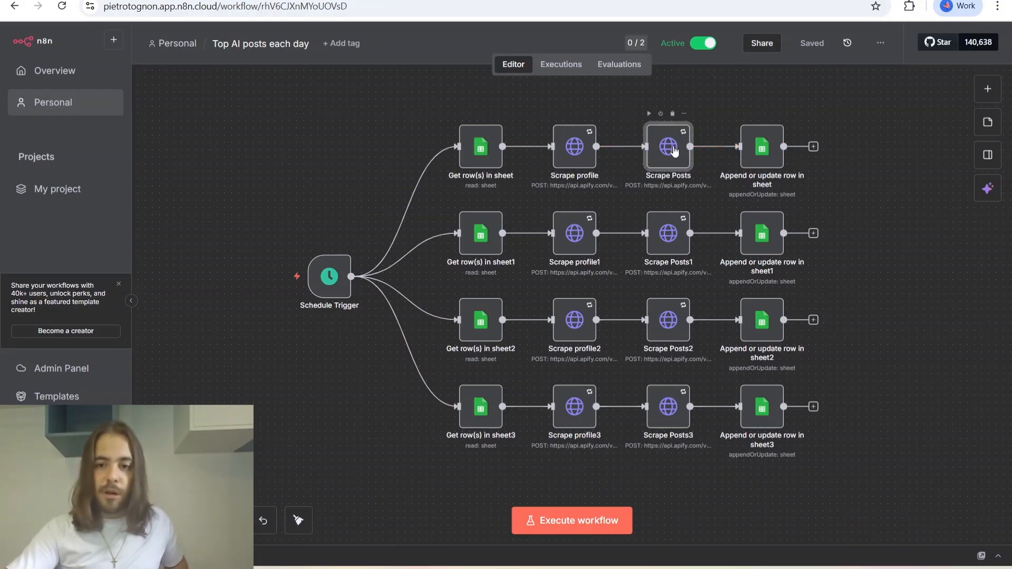
key("Return")
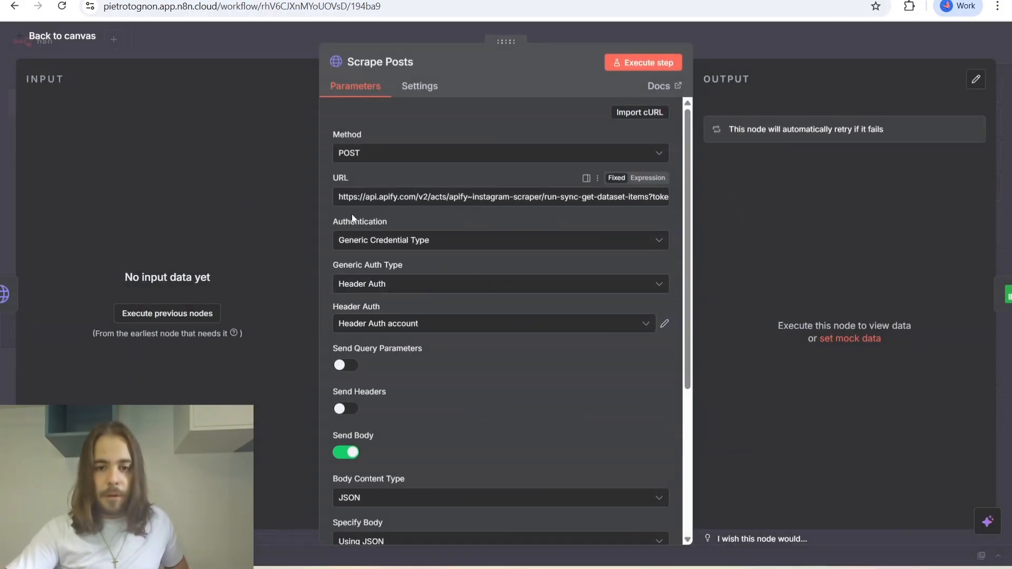
Review the Scrape Posts node's Apify instagram-scraper URL and the directUrls entry in its JSON body.
left_click_drag(348, 197, 638, 197)
left_click(637, 197)
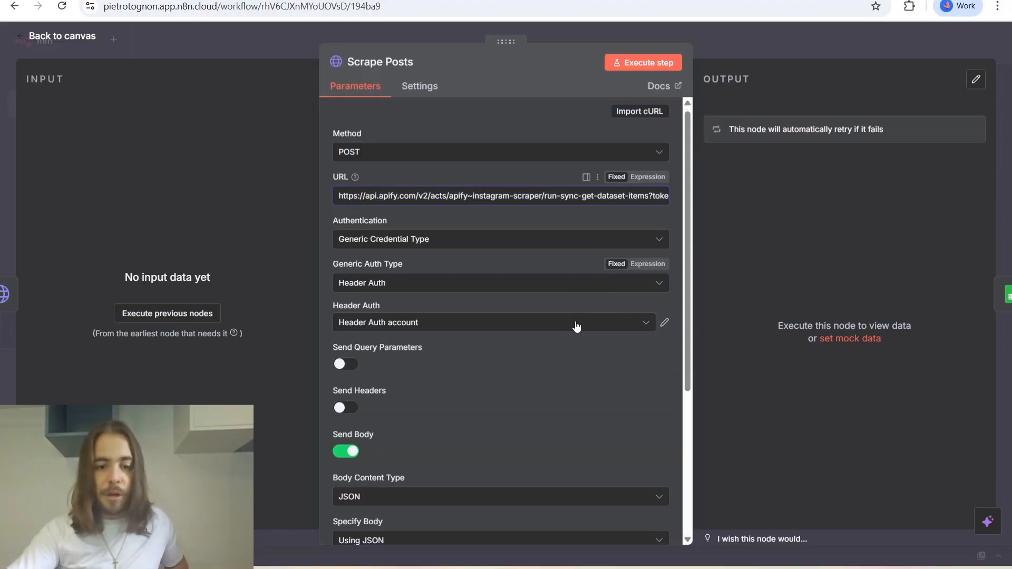
scroll(576, 322, "down", 5)
scroll(411, 406, "down", 3)
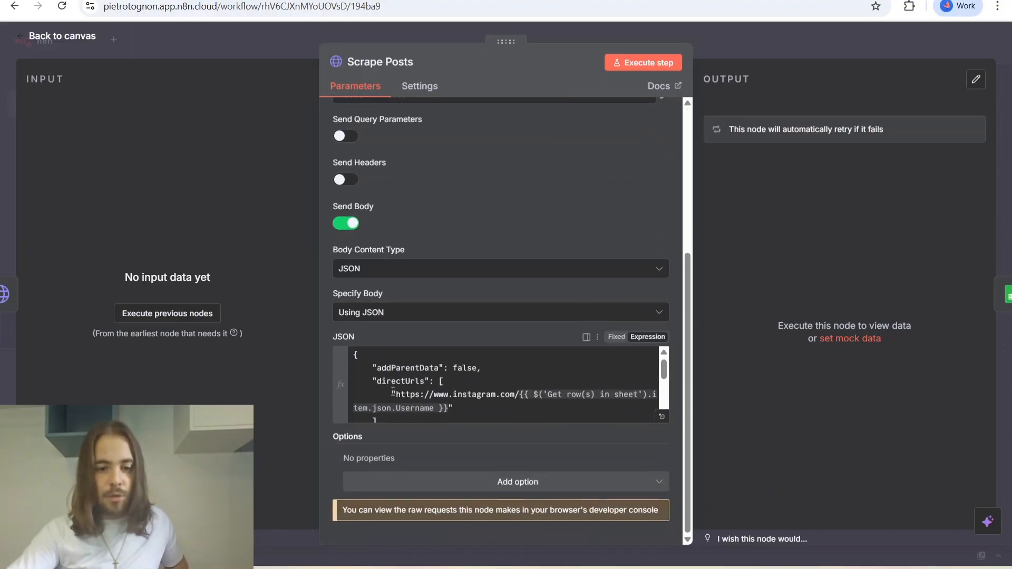
scroll(414, 411, "up", 3)
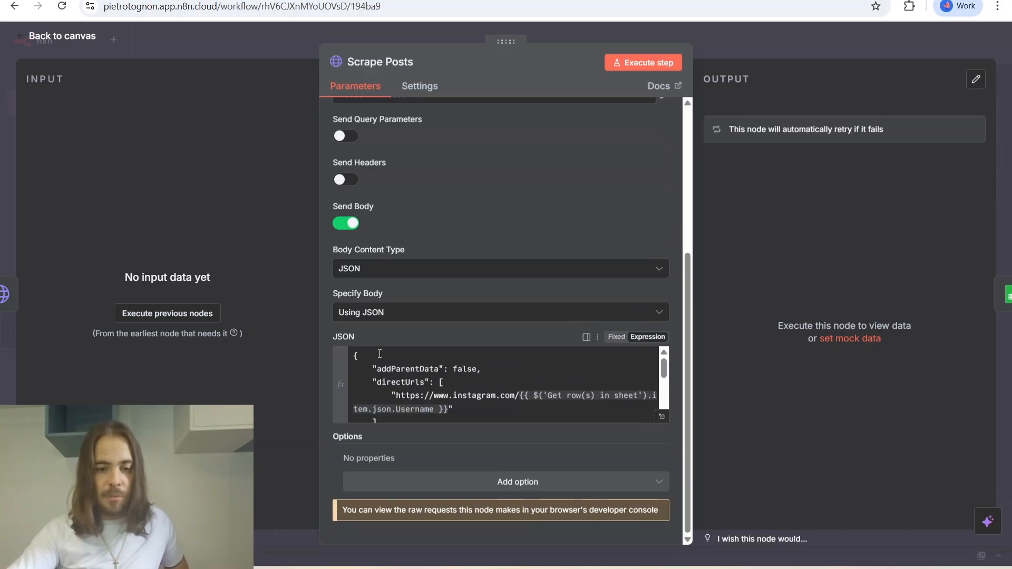
Switch to the Apify console, return to the Store results, and open the Instagram Scraper actor's input in JSON view.
key("alt+Tab")
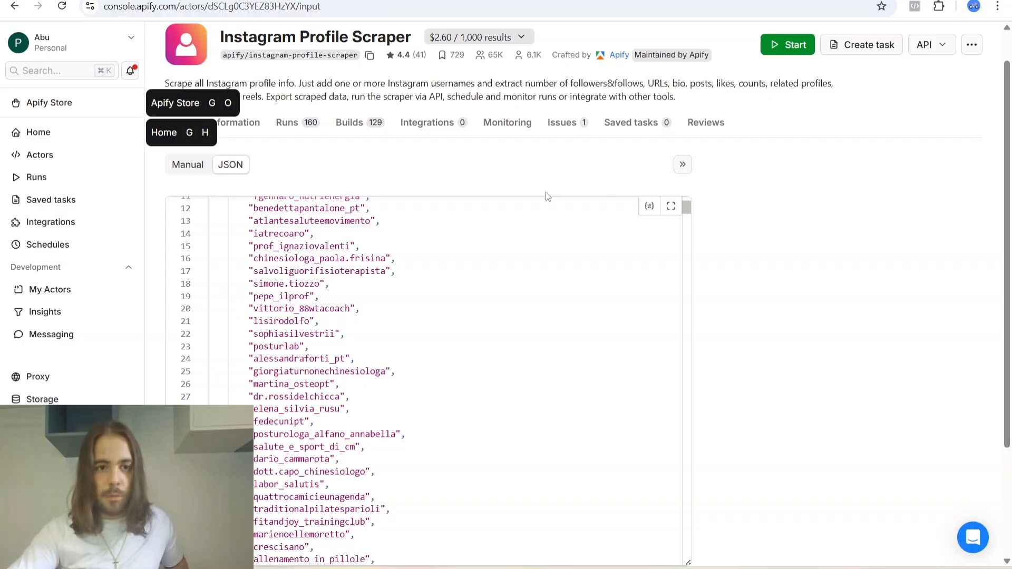
left_click(15, 7)
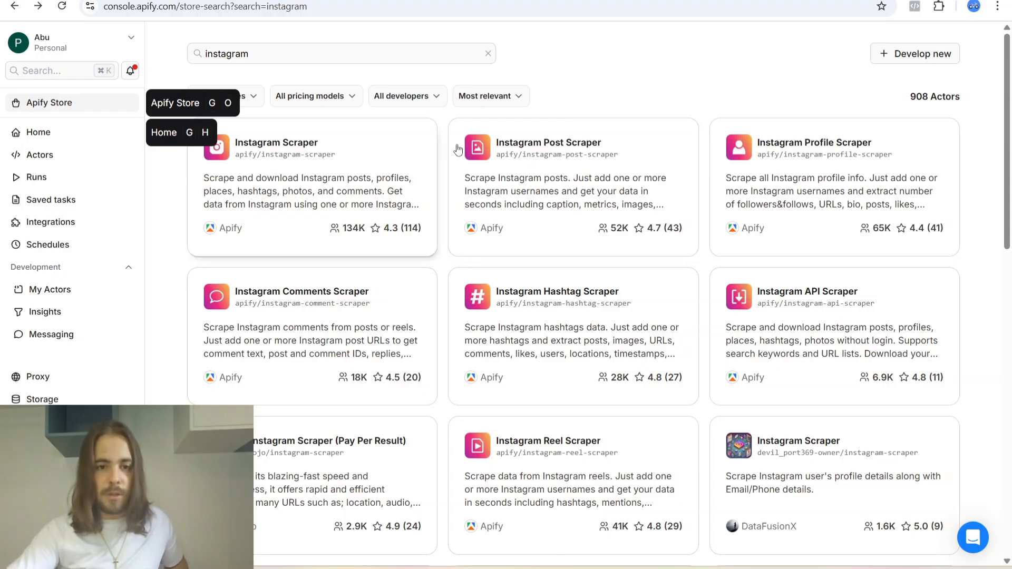
left_click(321, 150)
left_click(230, 200)
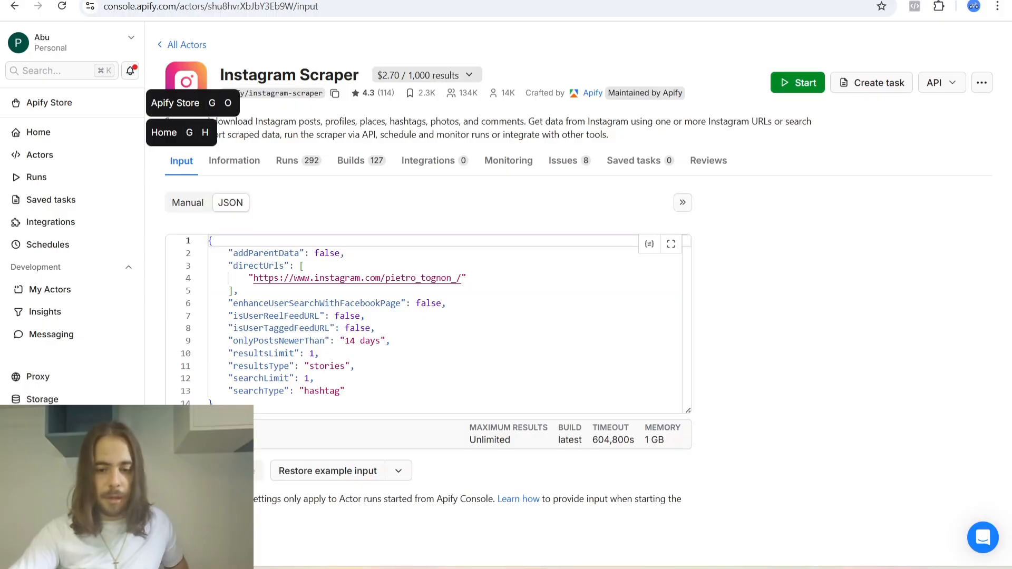
Switch back to n8n and compare the Scrape Posts JSON body with the Instagram Scraper actor's JSON input.
left_click(506, 567)
scroll(465, 395, "down", 3)
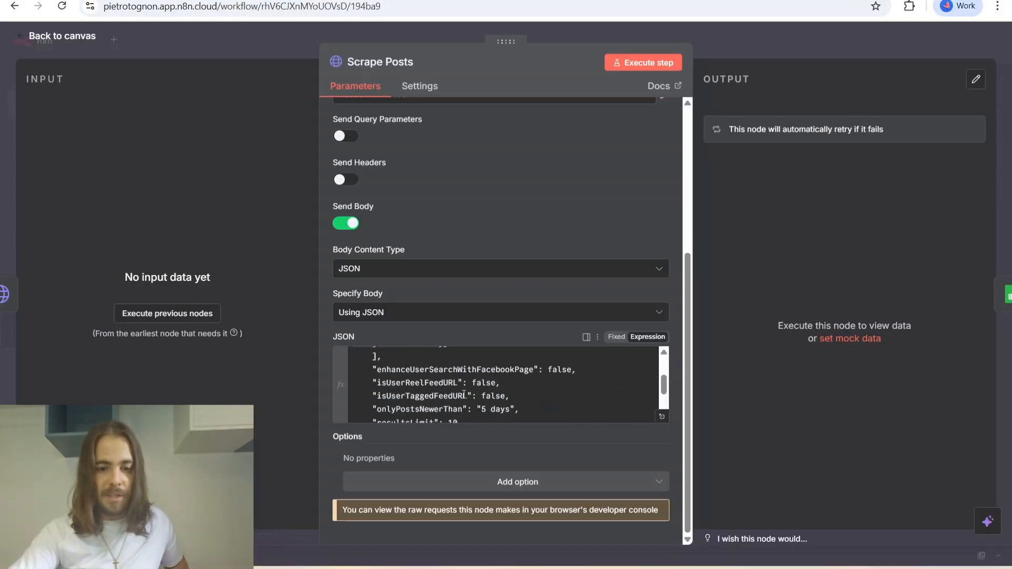
scroll(496, 387, "up", 2)
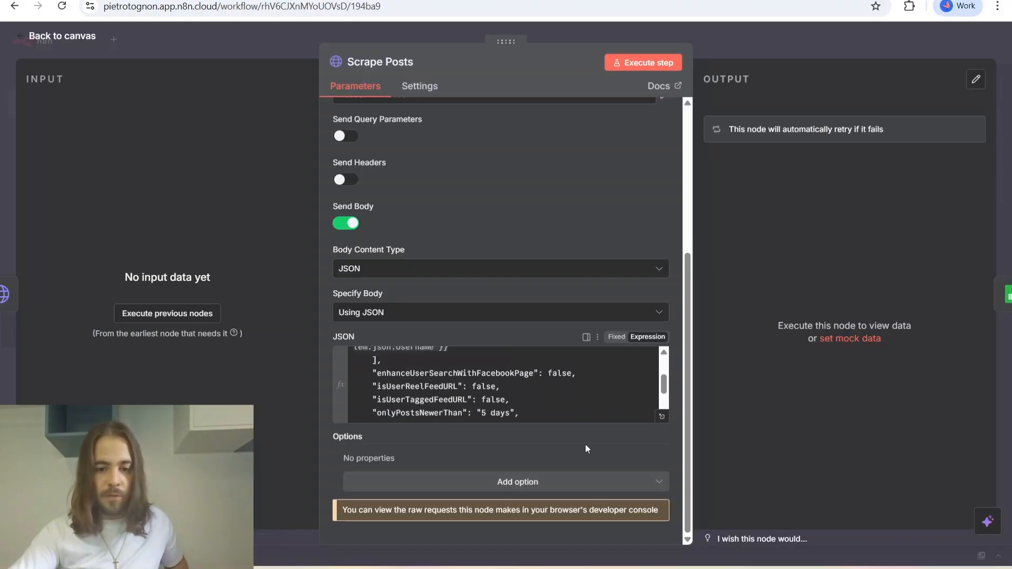
left_click(458, 565)
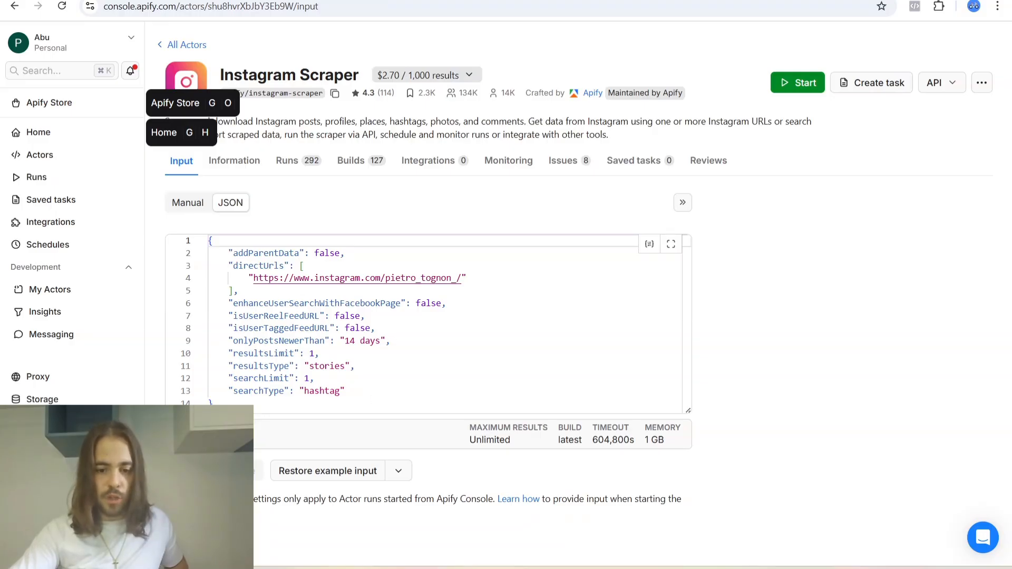
key("alt+Tab")
scroll(527, 409, "down", 2)
scroll(521, 407, "up", 3)
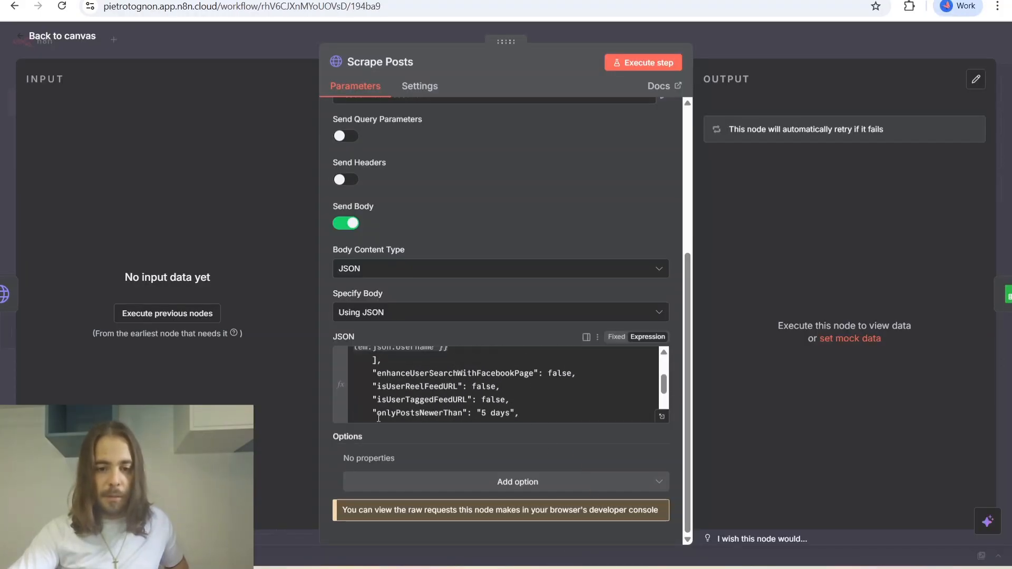
Examine the onlyPostsNewerThan, resultsLimit and remaining search settings in the Scrape Posts JSON body.
left_click_drag(373, 411, 511, 413)
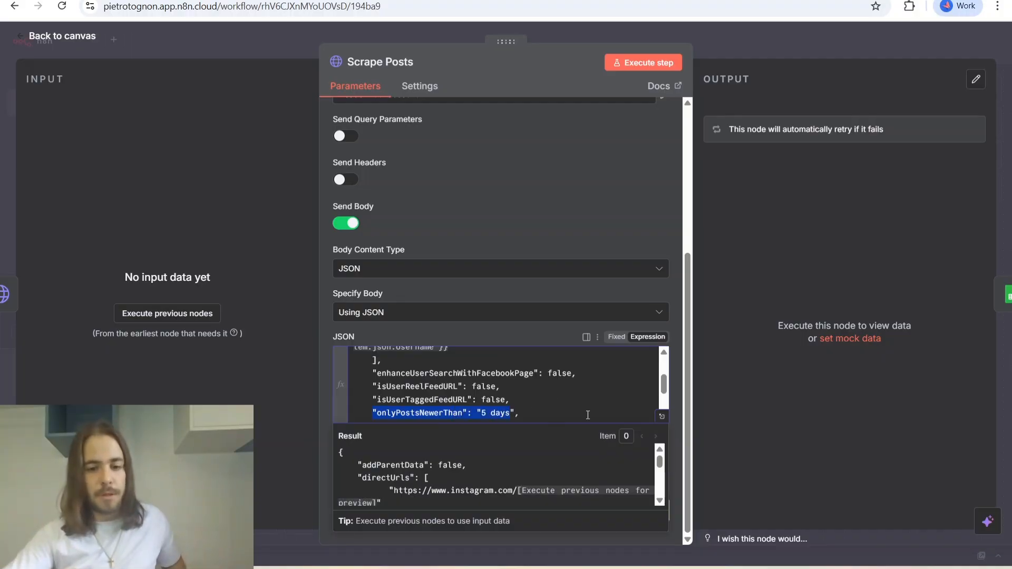
scroll(521, 392, "down", 2)
scroll(520, 391, "down", 1)
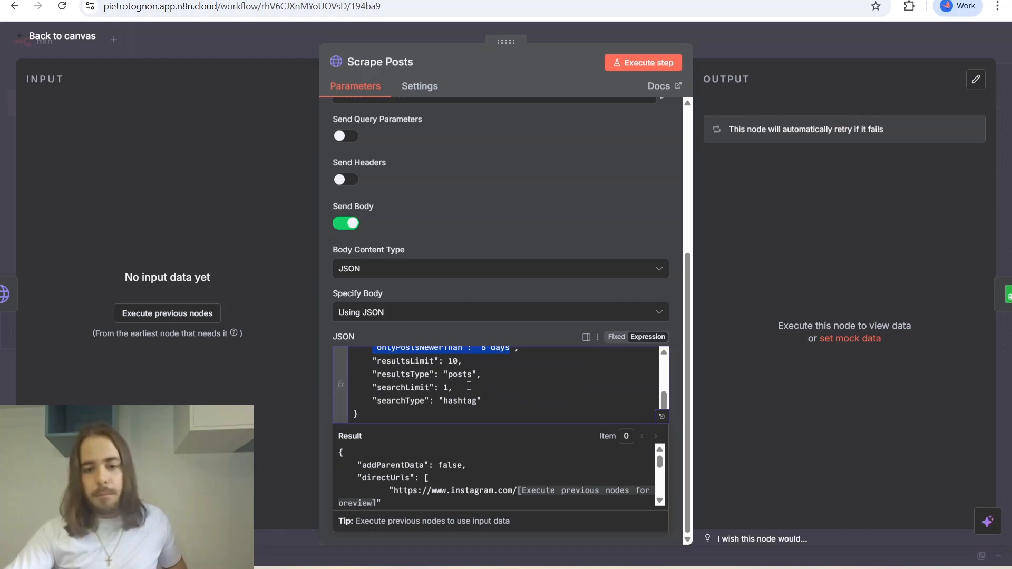
left_click_drag(373, 362, 464, 360)
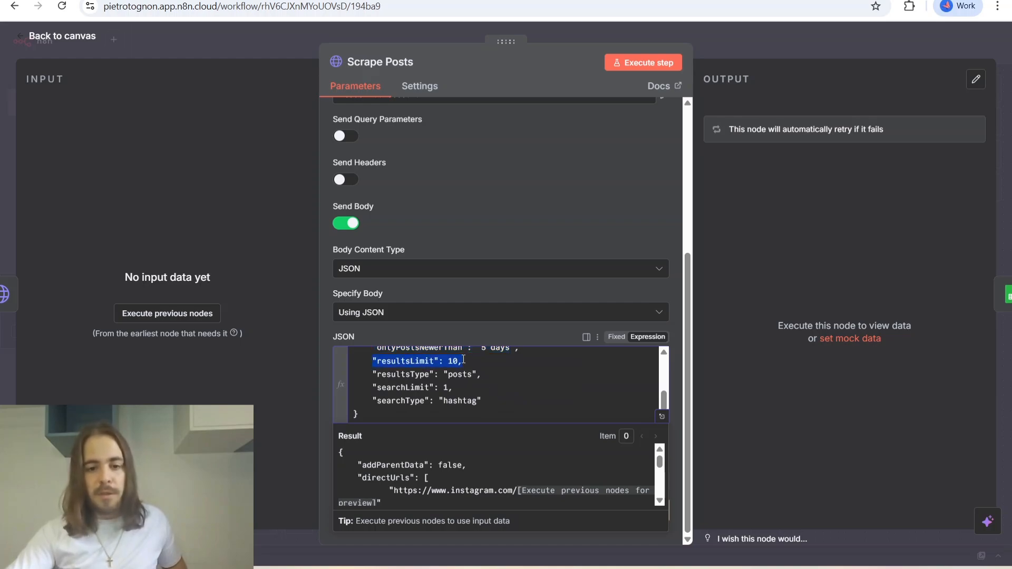
left_click(462, 360)
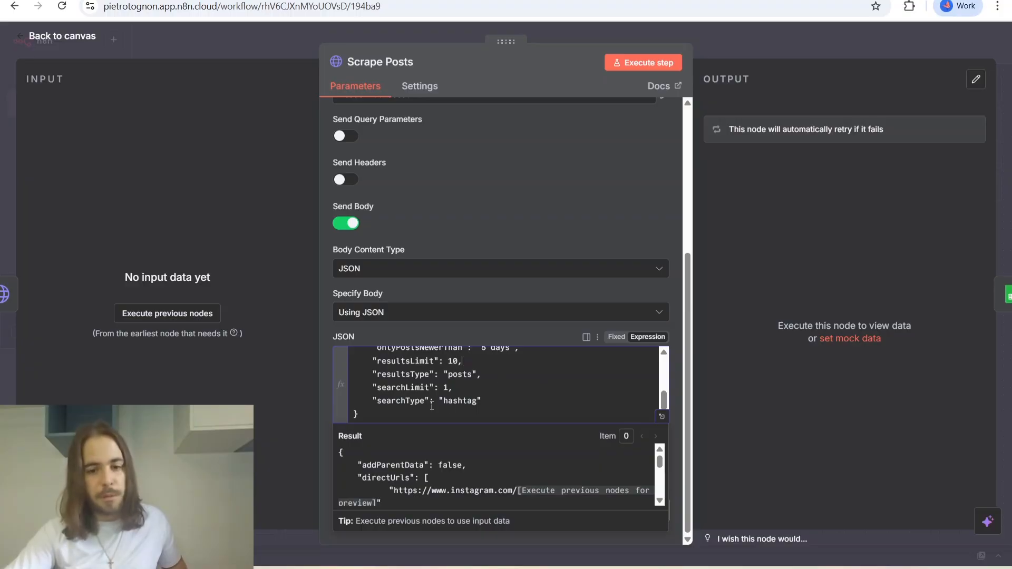
scroll(551, 399, "up", 1)
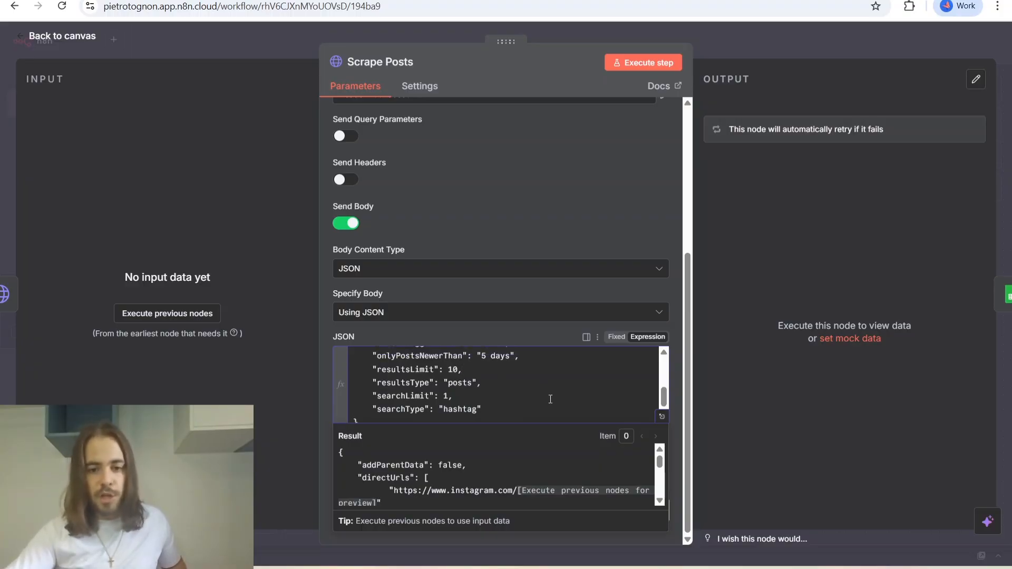
scroll(551, 399, "up", 2)
scroll(550, 399, "up", 2)
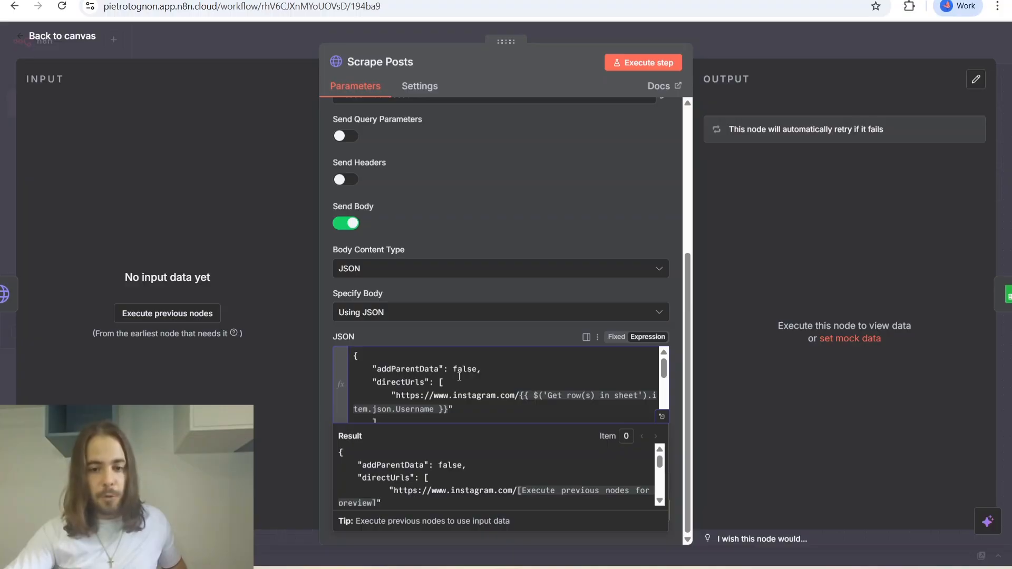
scroll(459, 377, "down", 4)
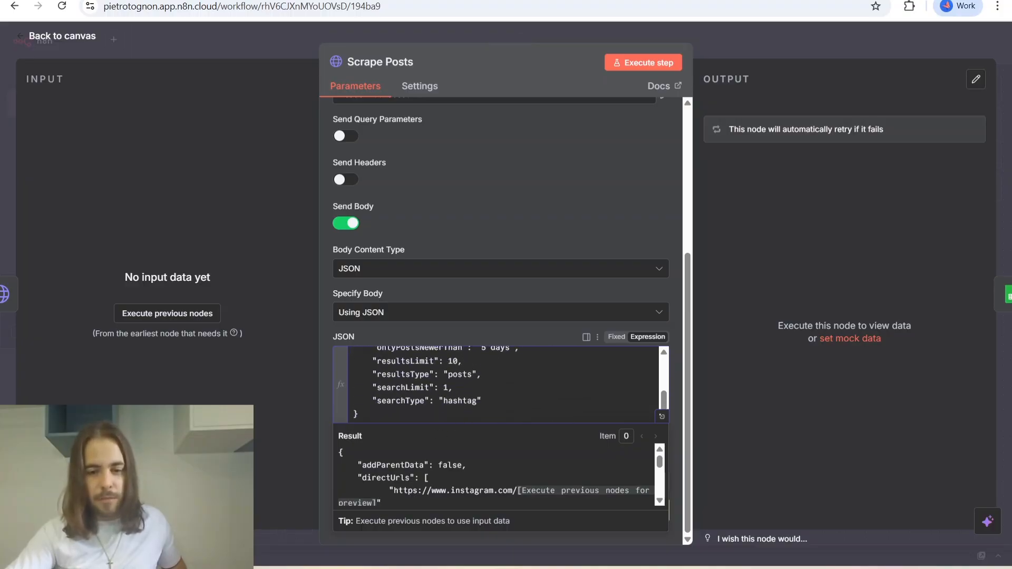
Recheck the Instagram Scraper's JSON input in Apify, then return to n8n and close the Scrape Posts node.
left_click(536, 568)
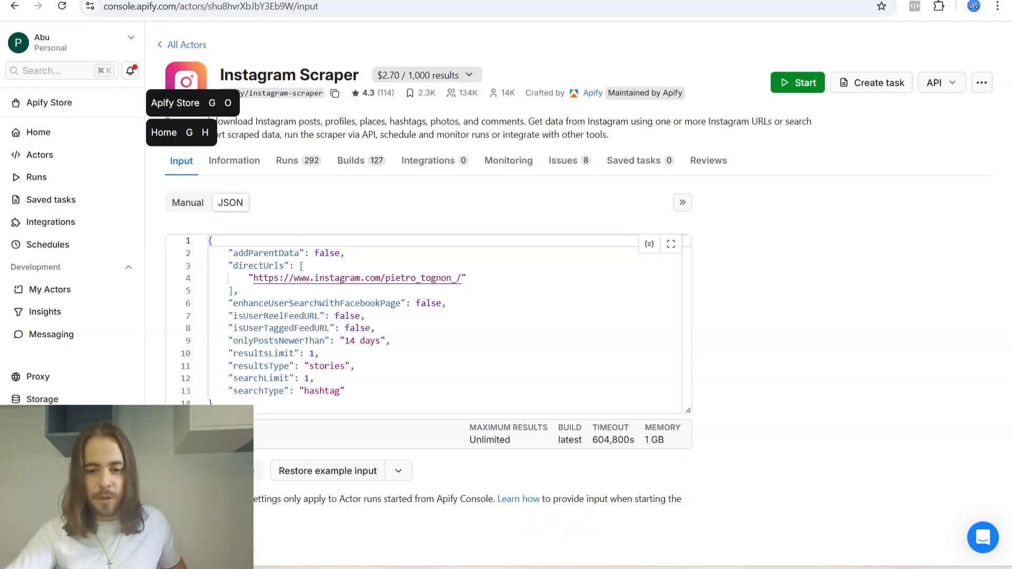
left_click(506, 567)
scroll(527, 416, "up", 1)
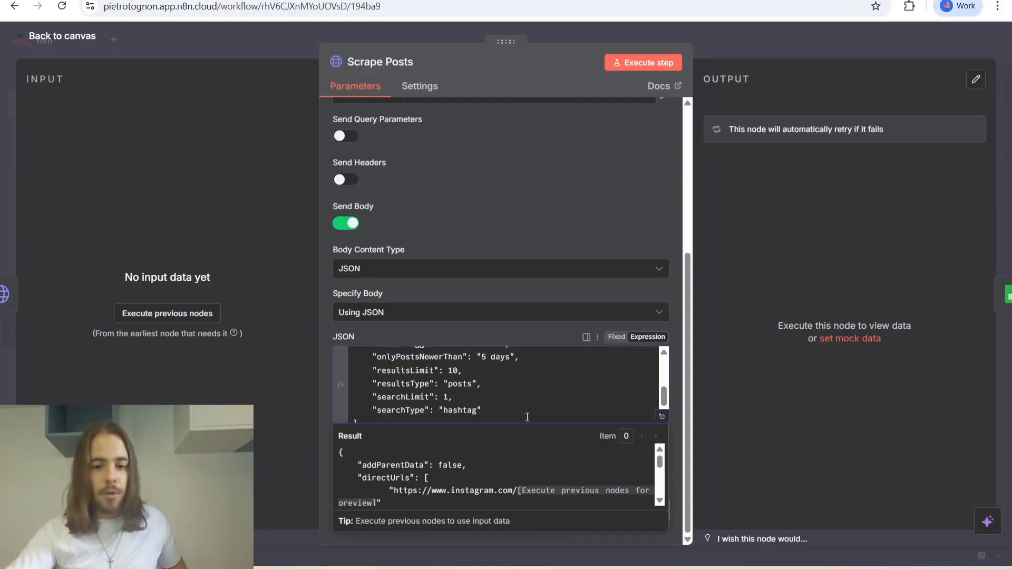
left_click(575, 257)
scroll(529, 467, "up", 5)
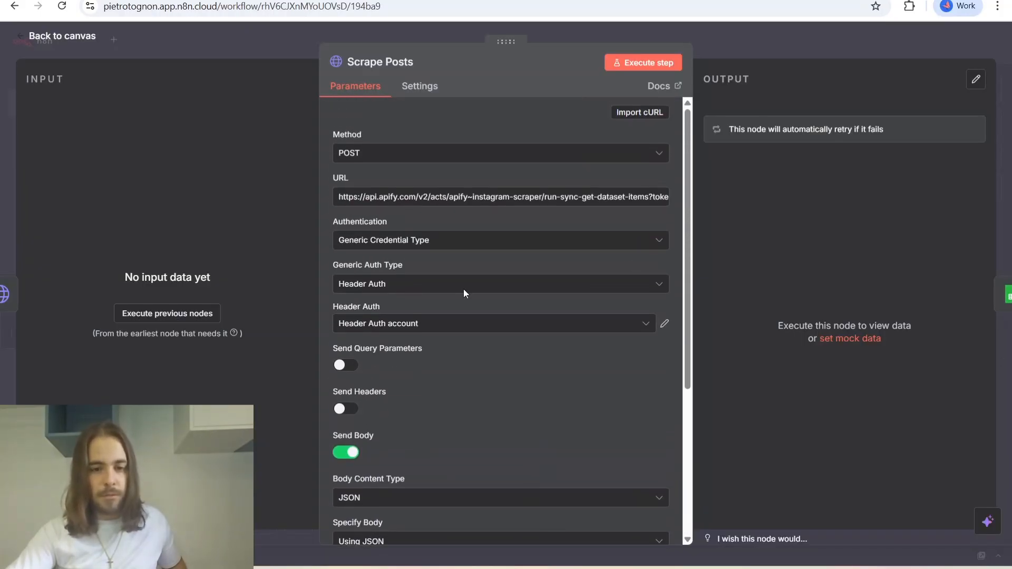
left_click(75, 46)
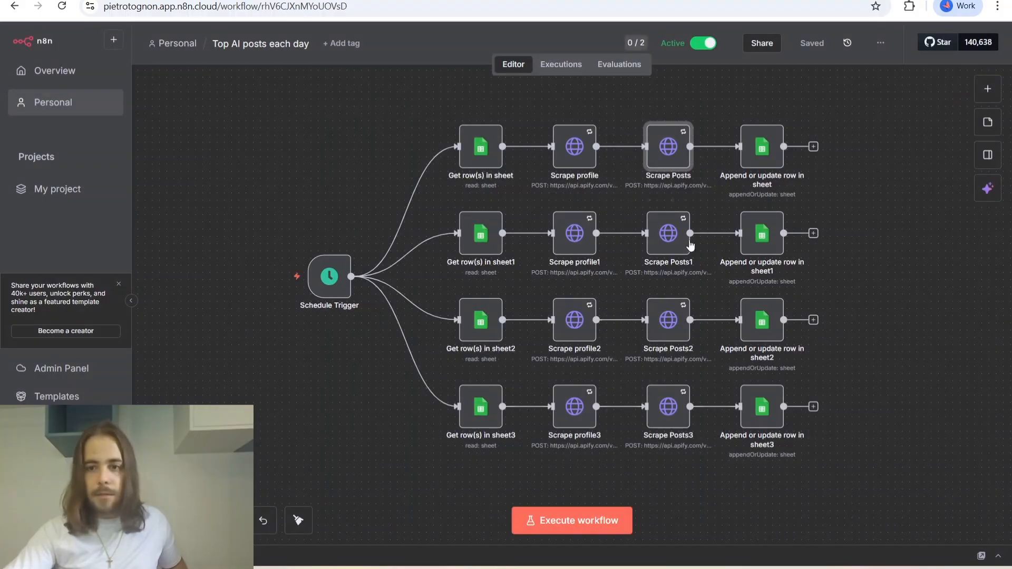
Open the first row's Append or update row in sheet node and inspect its target spreadsheet and Ratio2 formula in Google Sheets.
double_click(769, 158)
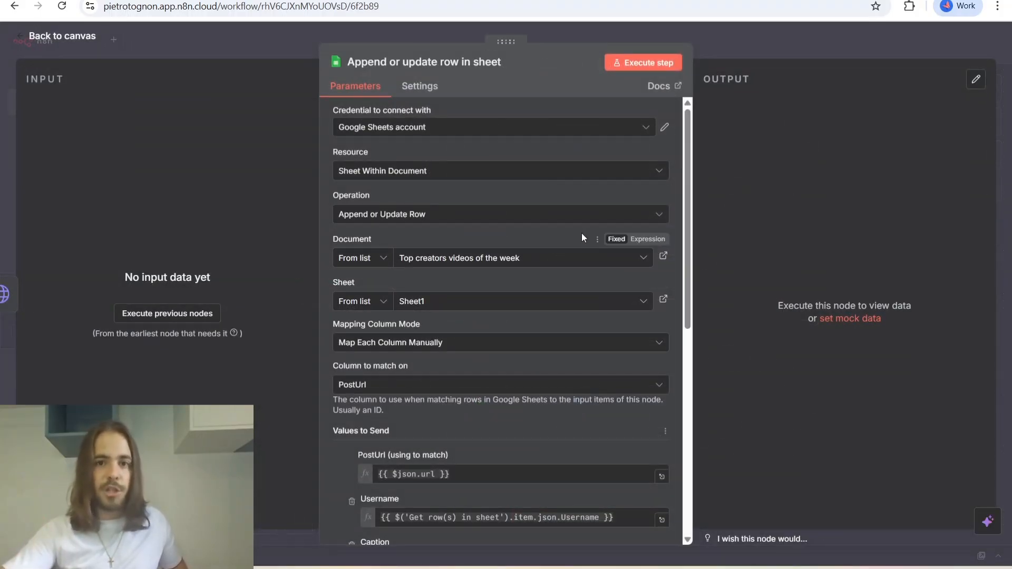
key("ctrl+Tab")
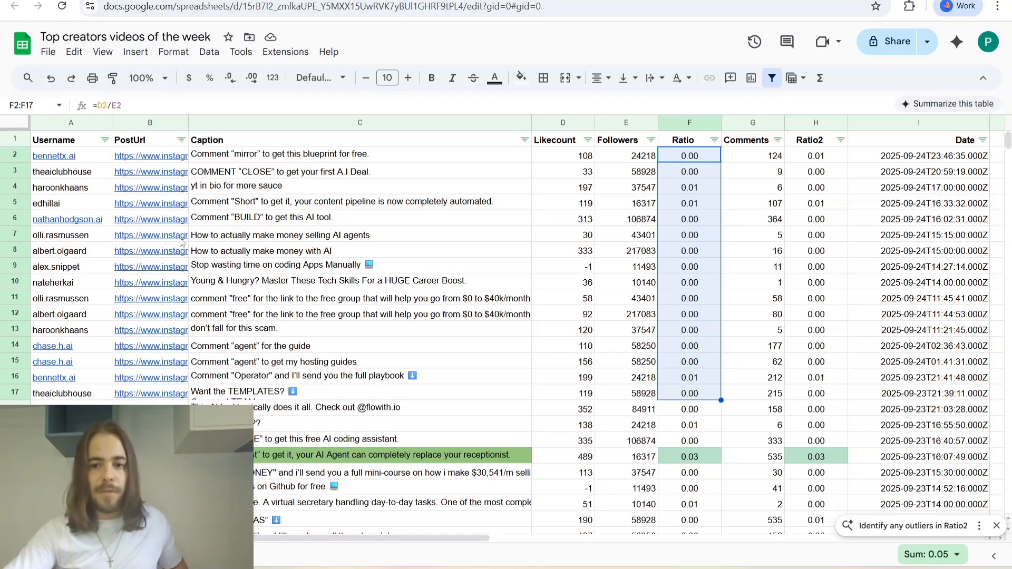
left_click(794, 240)
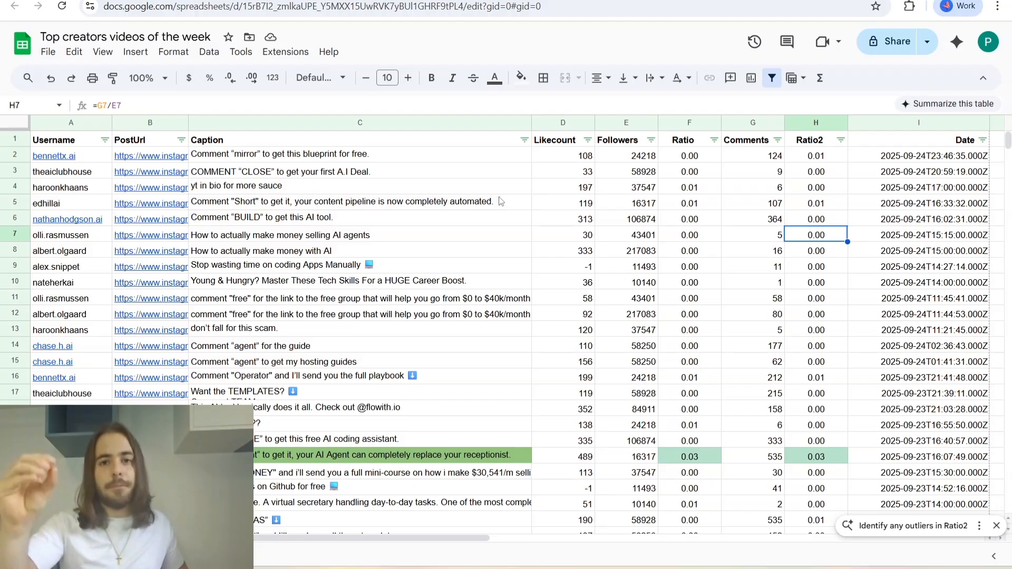
Return to n8n, review the append node's Google Sheets credential choices and Values to Send, and close the node.
key("ctrl+shift+Tab")
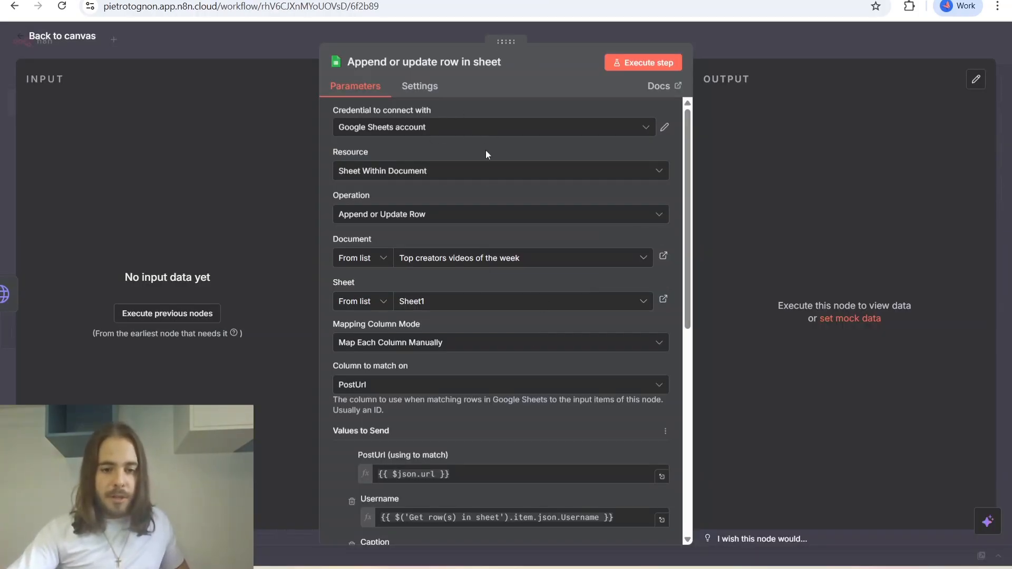
left_click(368, 131)
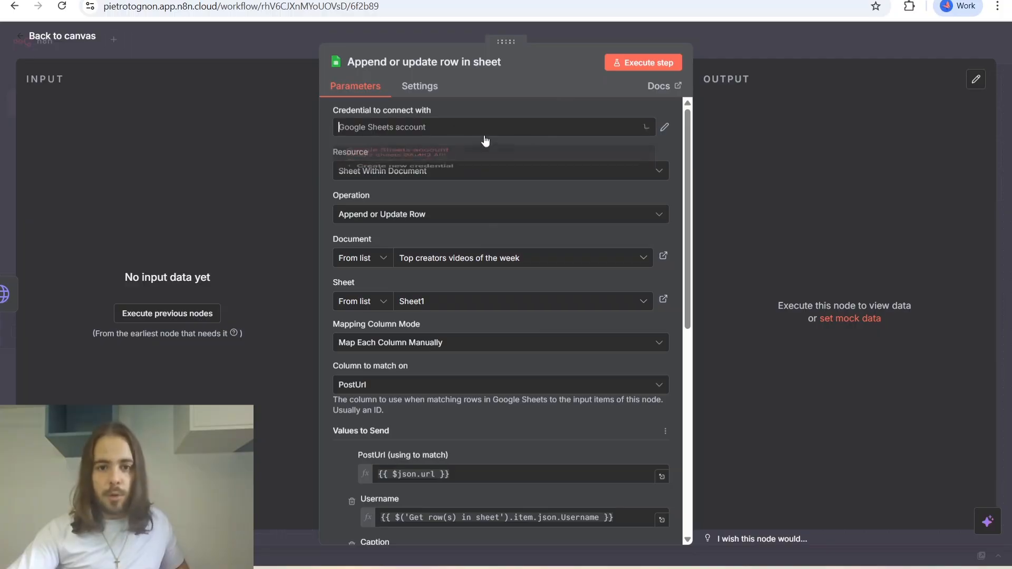
left_click(601, 129)
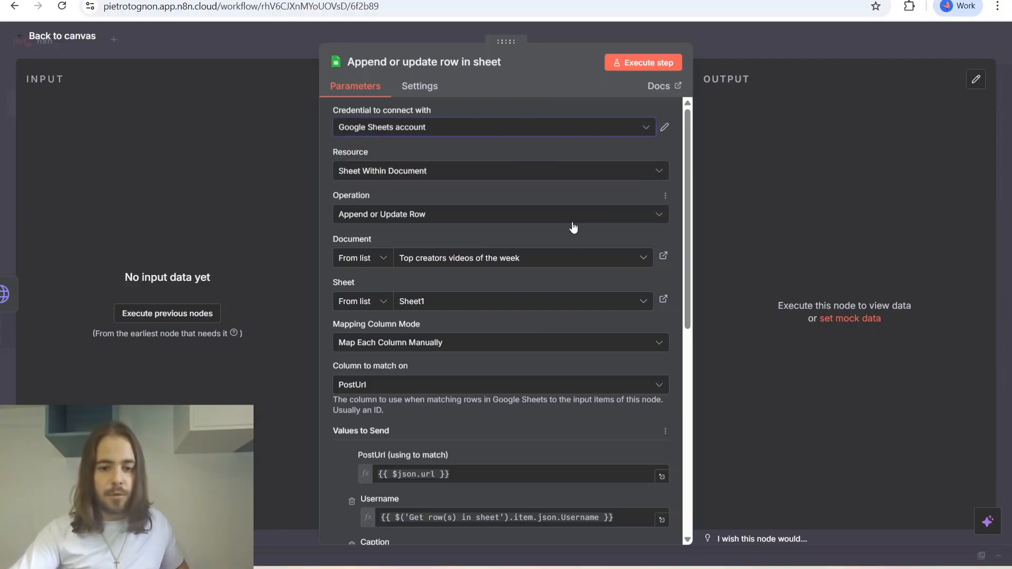
scroll(574, 224, "down", 3)
scroll(589, 232, "down", 2)
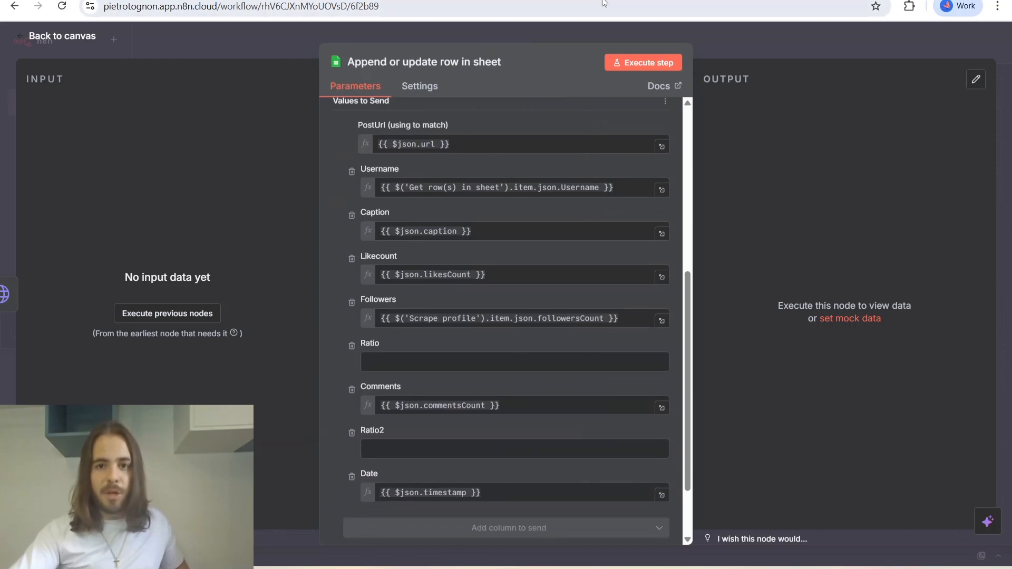
left_click(45, 39)
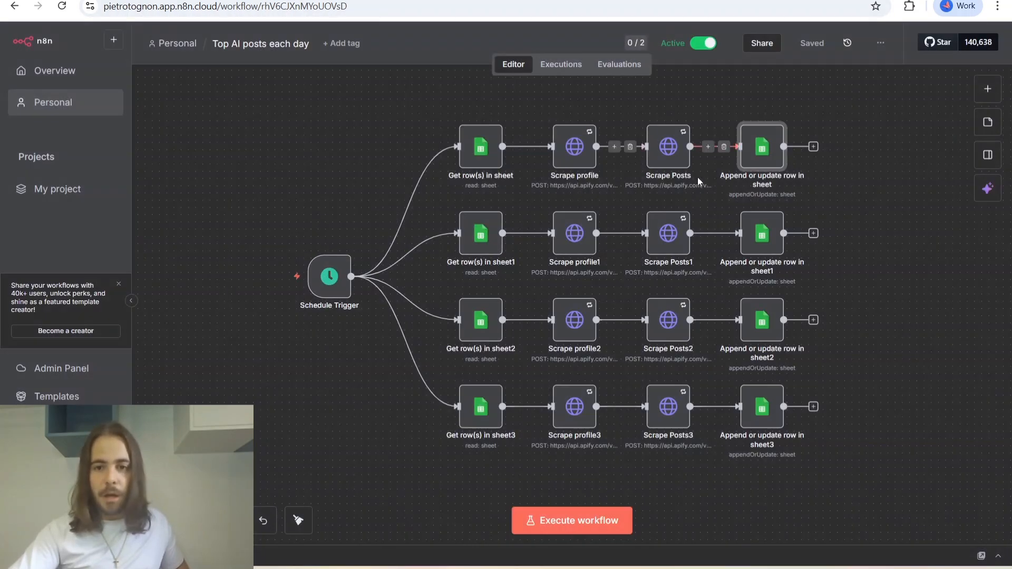
Reopen the first row's Append or update row in sheet node and examine its column mappings from PostUrl to Date.
double_click(760, 154)
scroll(470, 249, "down", 5)
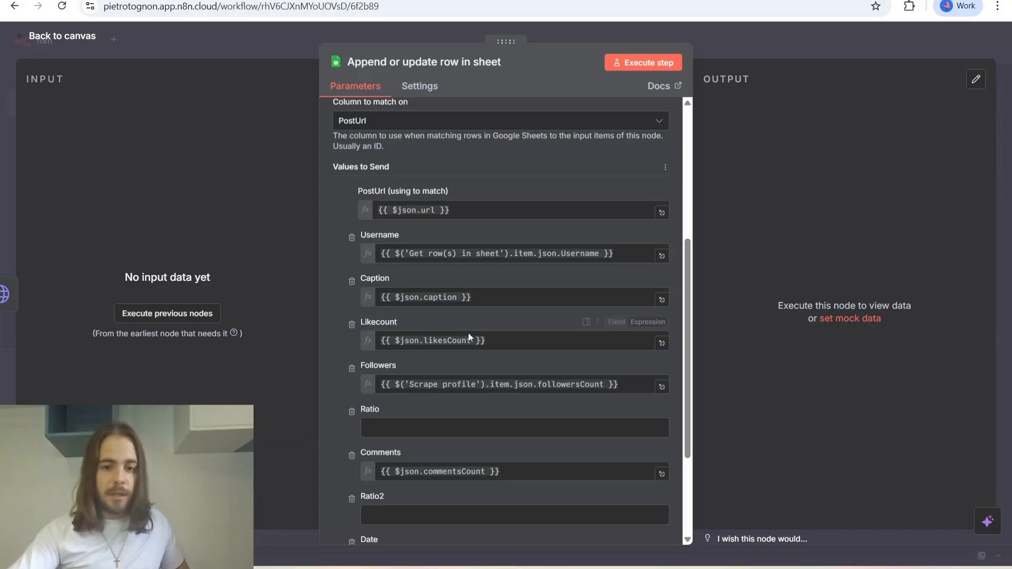
scroll(489, 359, "down", 1)
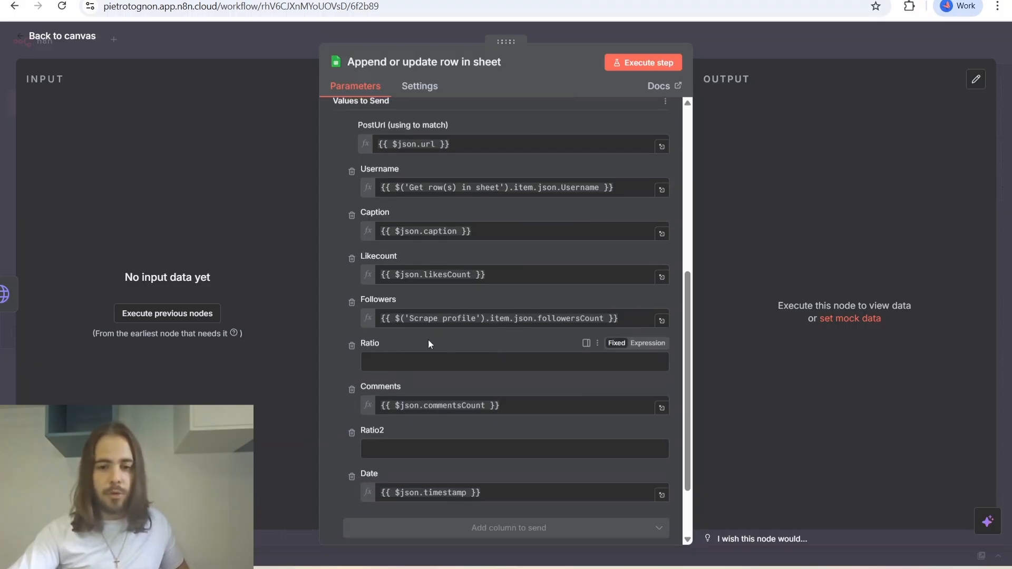
left_click(83, 42)
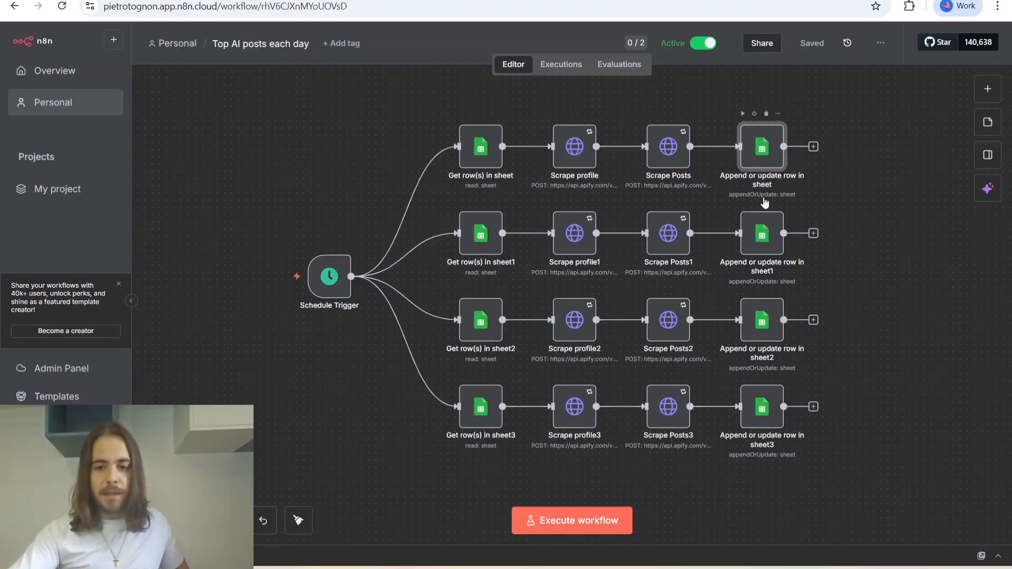
double_click(764, 162)
scroll(580, 274, "down", 6)
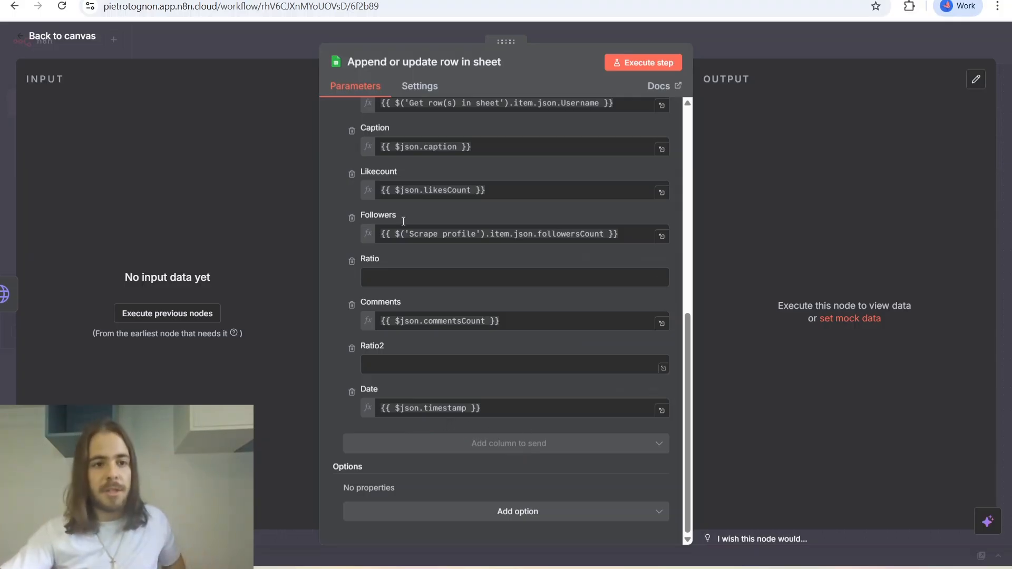
left_click(73, 37)
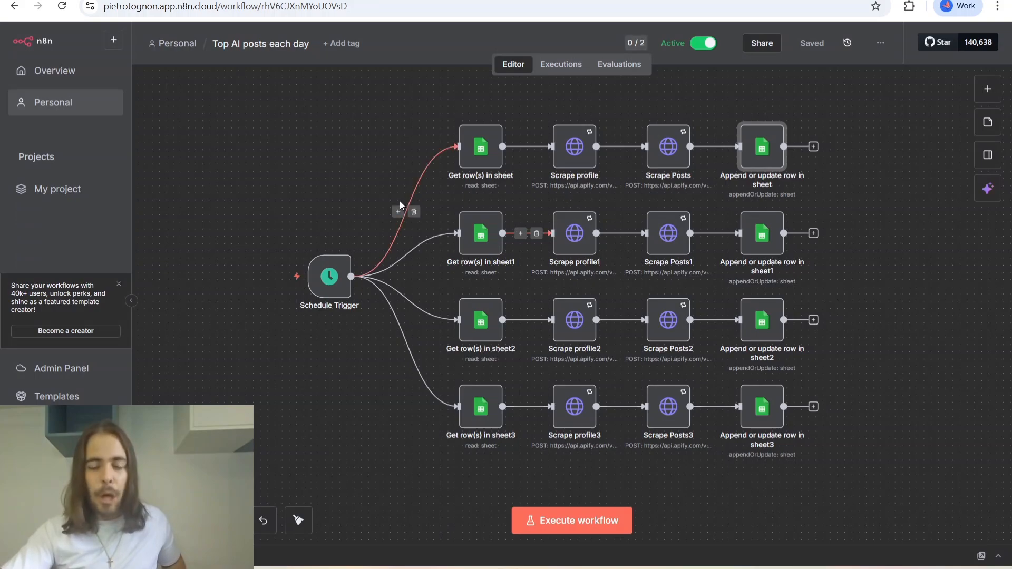
Switch to the "Top creators videos of the week" spreadsheet in Google Sheets and inspect the first post's entries from Username through Date.
left_click(534, 1)
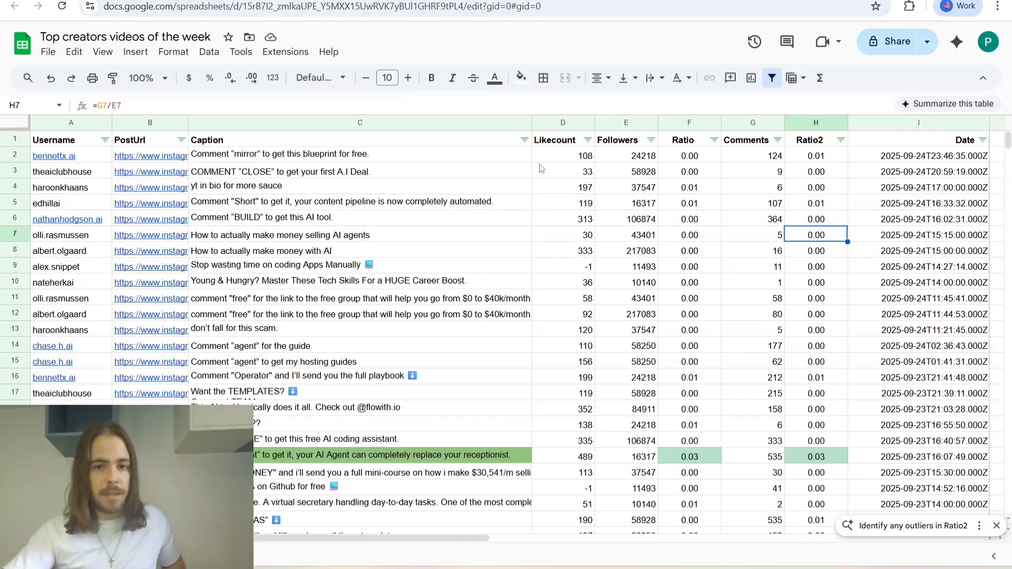
mouse_move(71, 161)
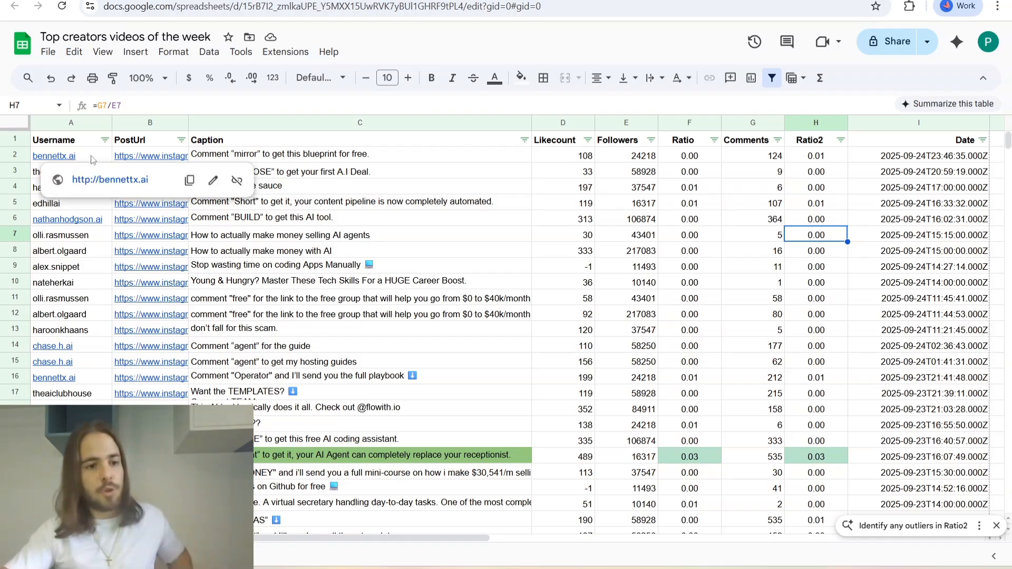
left_click(95, 158)
left_click(153, 158)
left_click(242, 156)
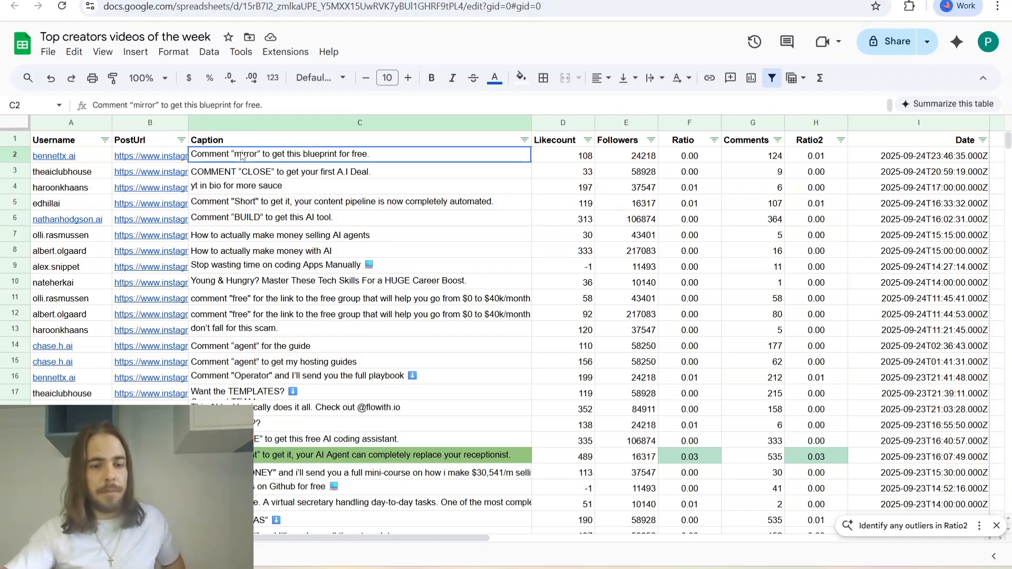
left_click(570, 158)
left_click(634, 158)
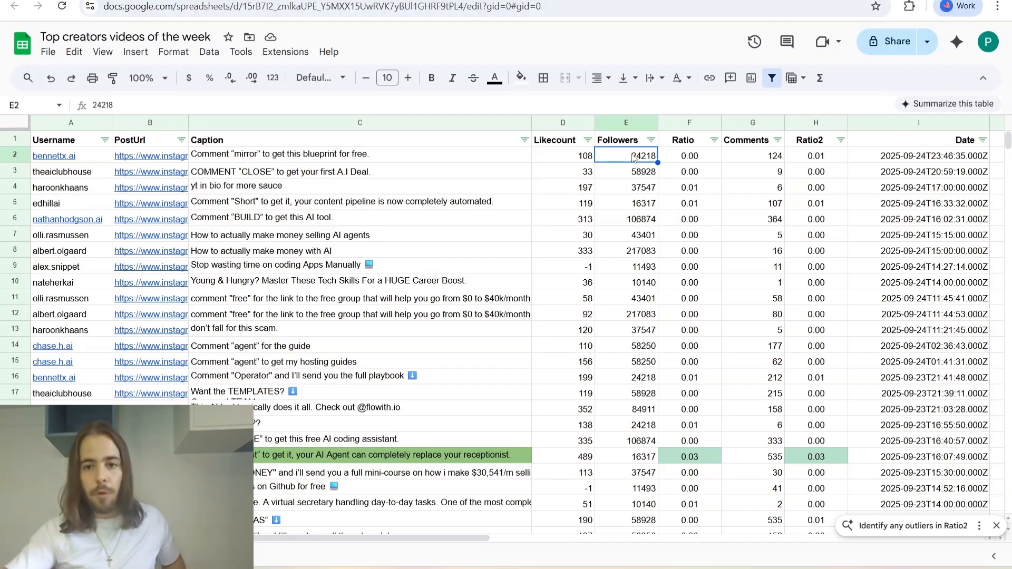
left_click(689, 146)
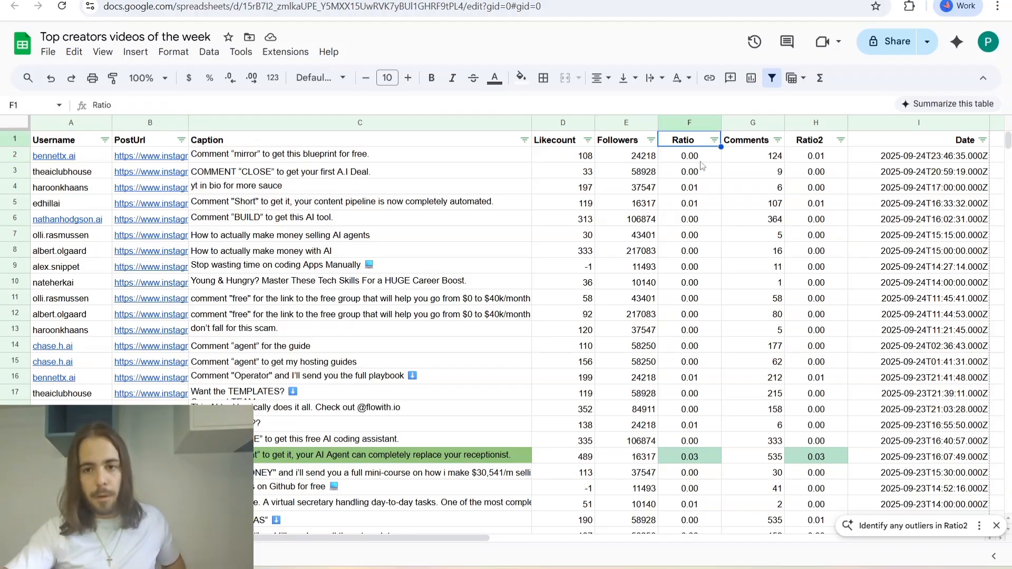
left_click(773, 159)
left_click(823, 158)
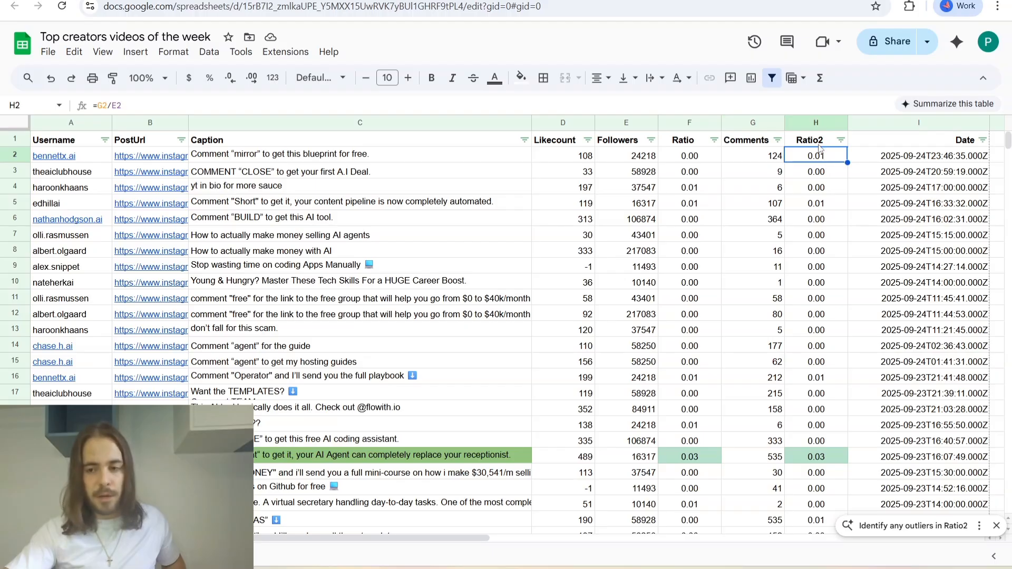
left_click(932, 158)
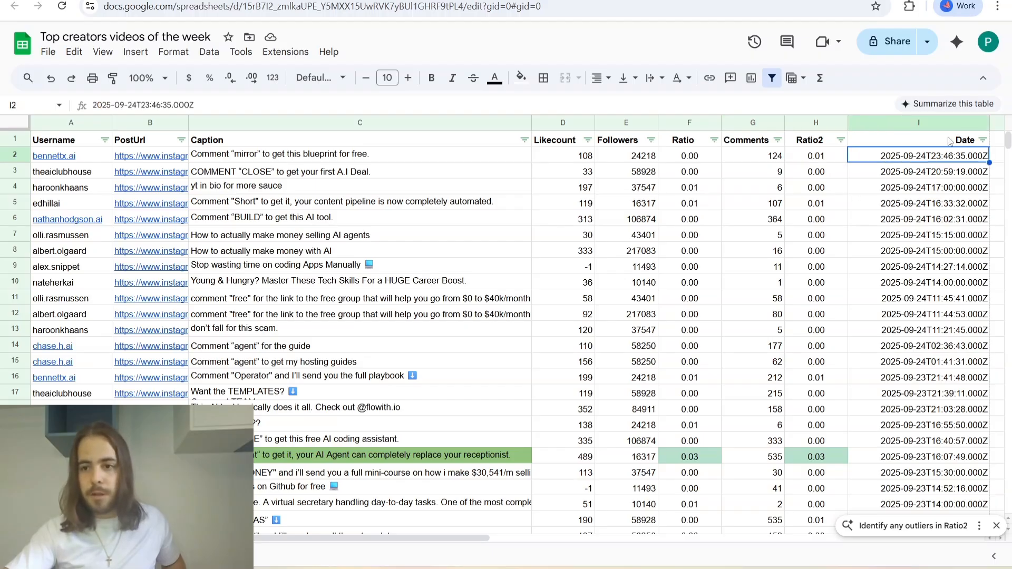
Narrow the Date column slightly and look through the colour-coded posts further down the sheet.
left_click_drag(990, 122, 981, 122)
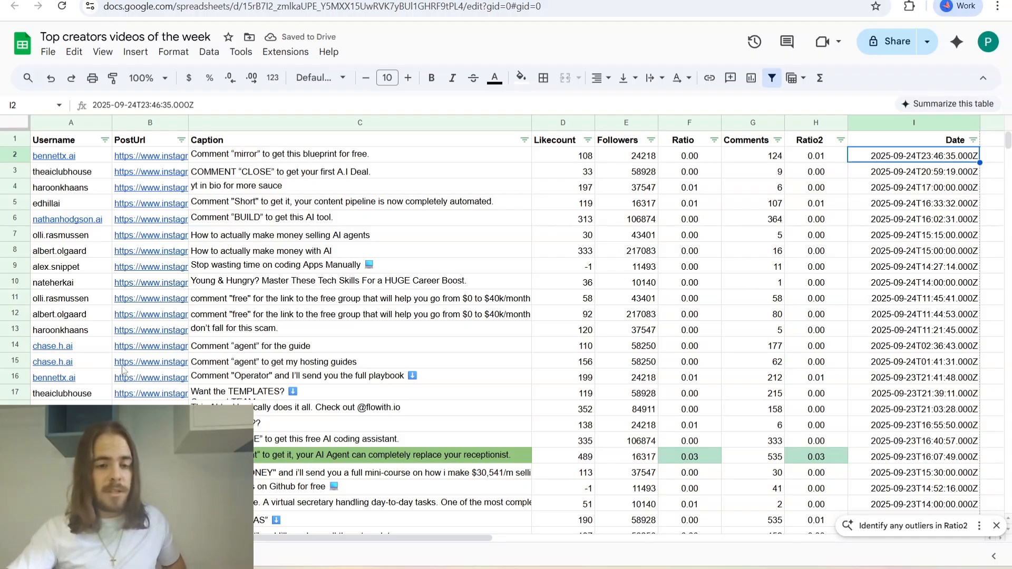
scroll(392, 509, "down", 5)
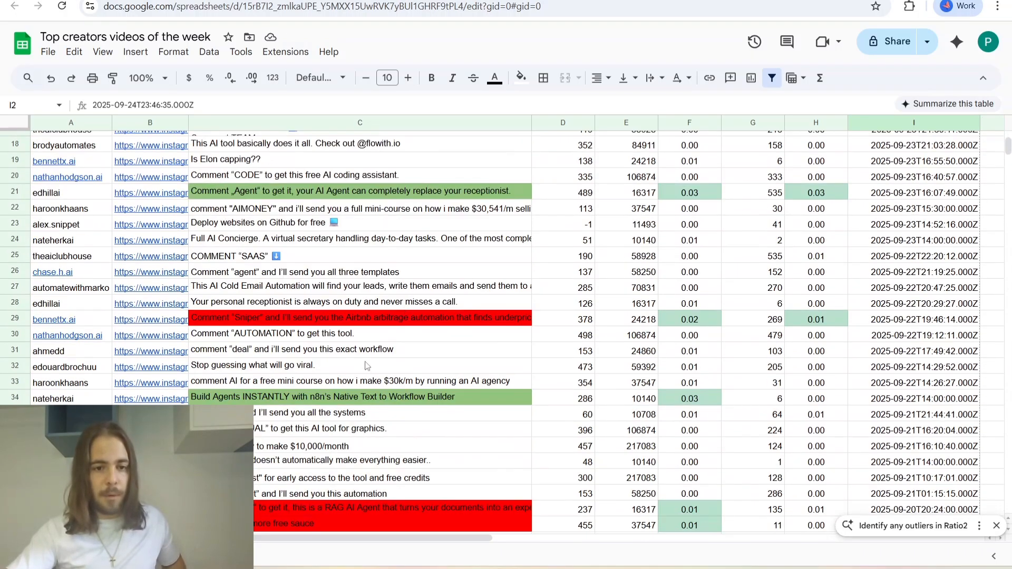
scroll(456, 422, "down", 3)
scroll(443, 422, "up", 8)
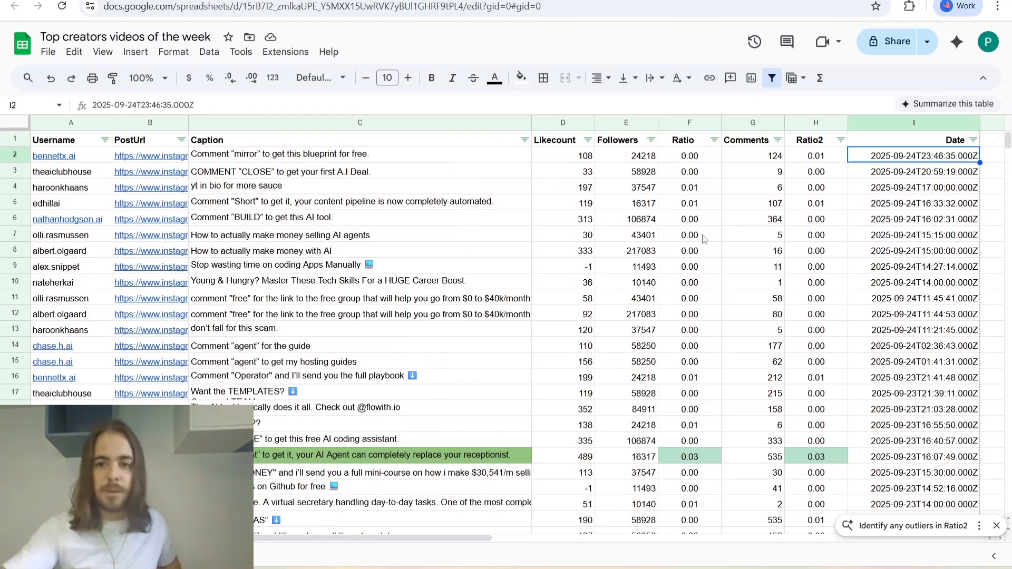
Compare the first post's Ratio and Ratio2 formulas and check the Likecount and Followers cells that feed Ratio.
left_click(706, 160)
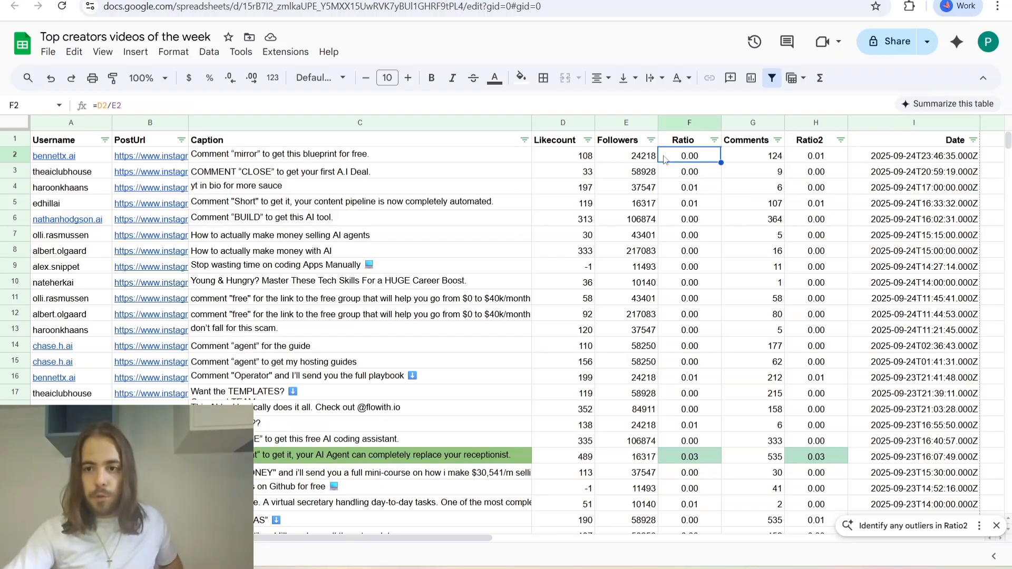
left_click(832, 160)
left_click(716, 163)
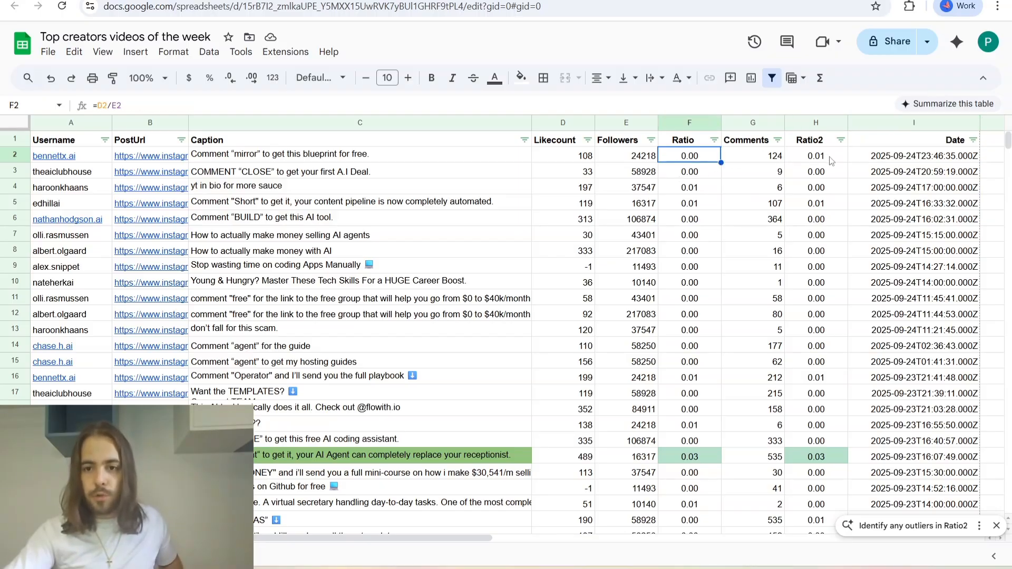
left_click(832, 161)
left_click(709, 157)
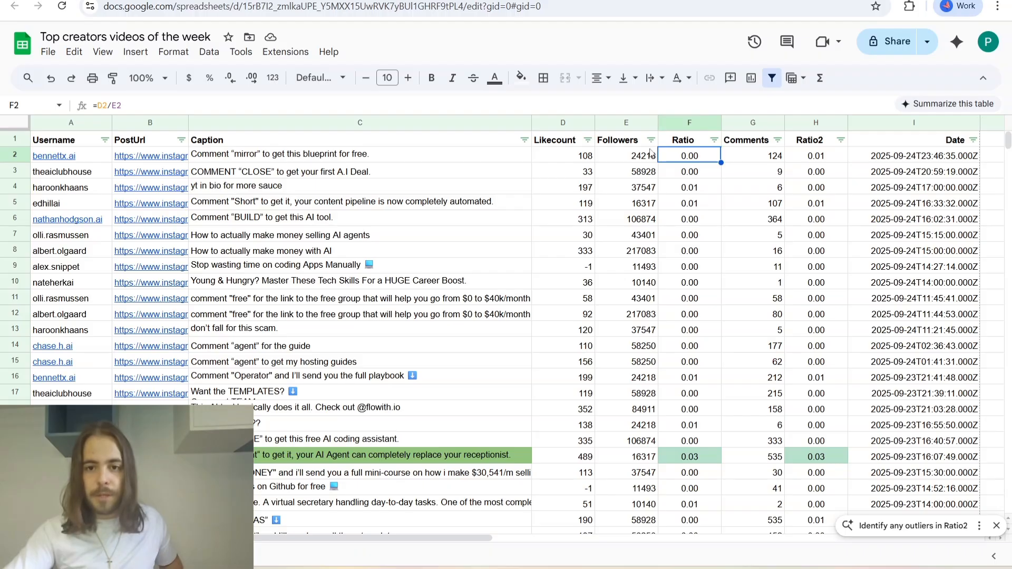
left_click(569, 146)
left_click(690, 161)
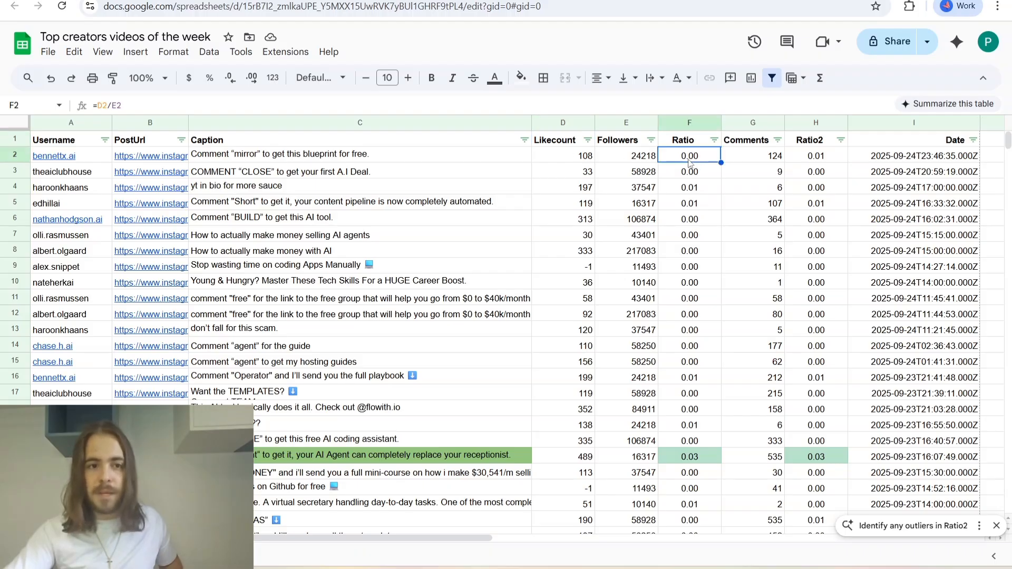
left_click(567, 159)
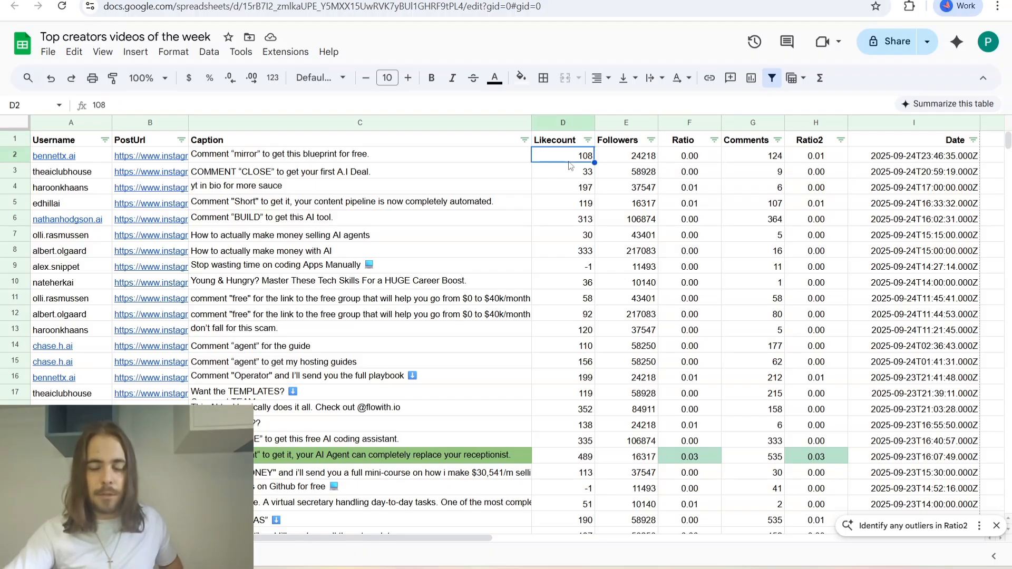
left_click(648, 163)
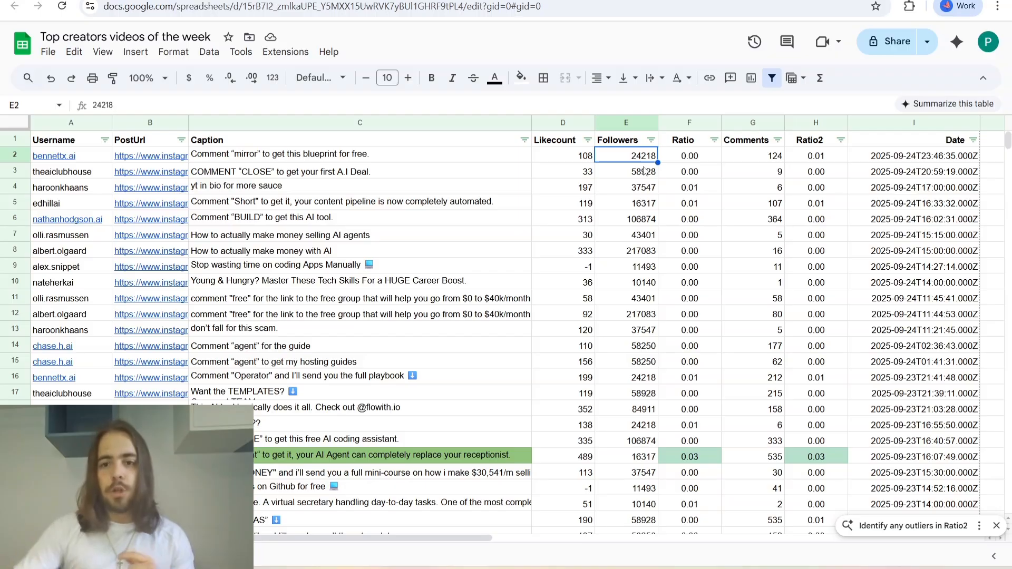
Examine the like counts in D2:D5 and the Comments and Followers cells behind the first post's Ratio2.
left_click(704, 158)
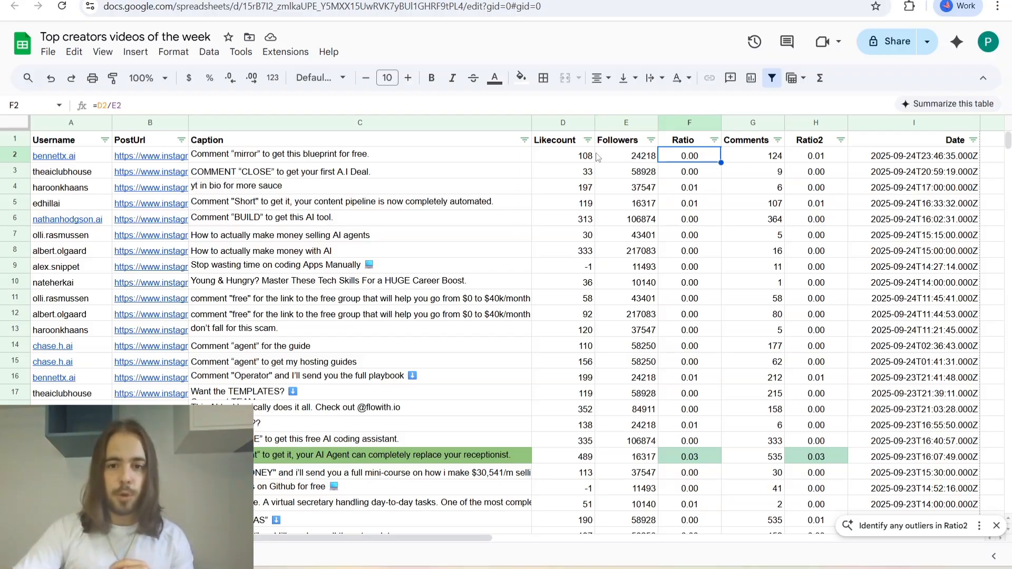
left_click_drag(584, 156, 585, 203)
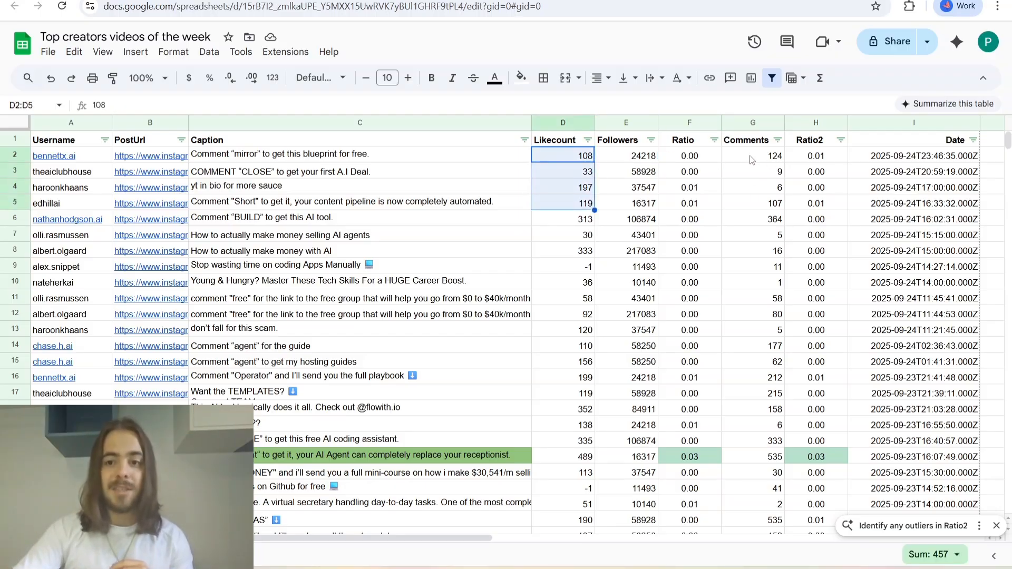
left_click(753, 158)
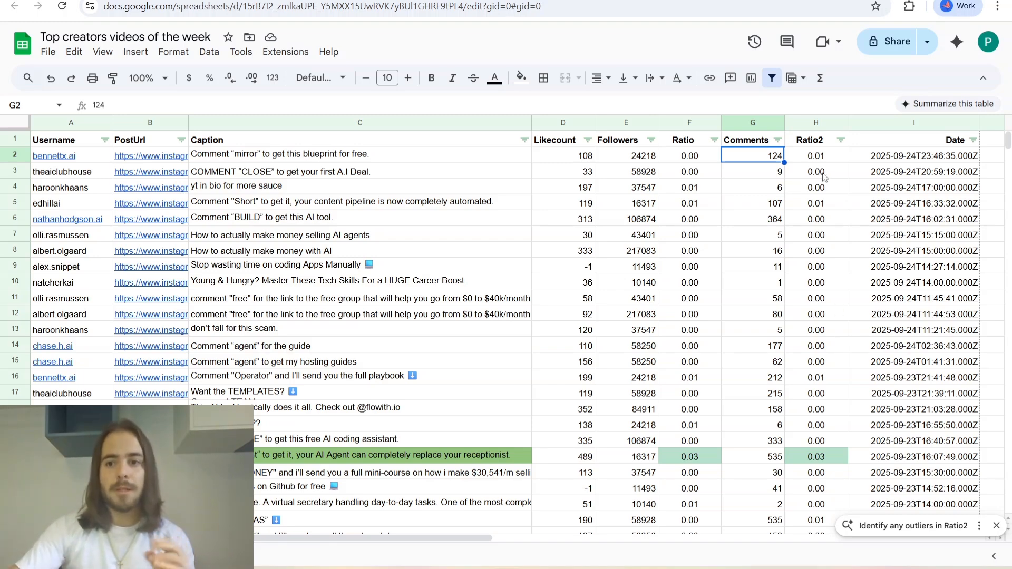
left_click(799, 160)
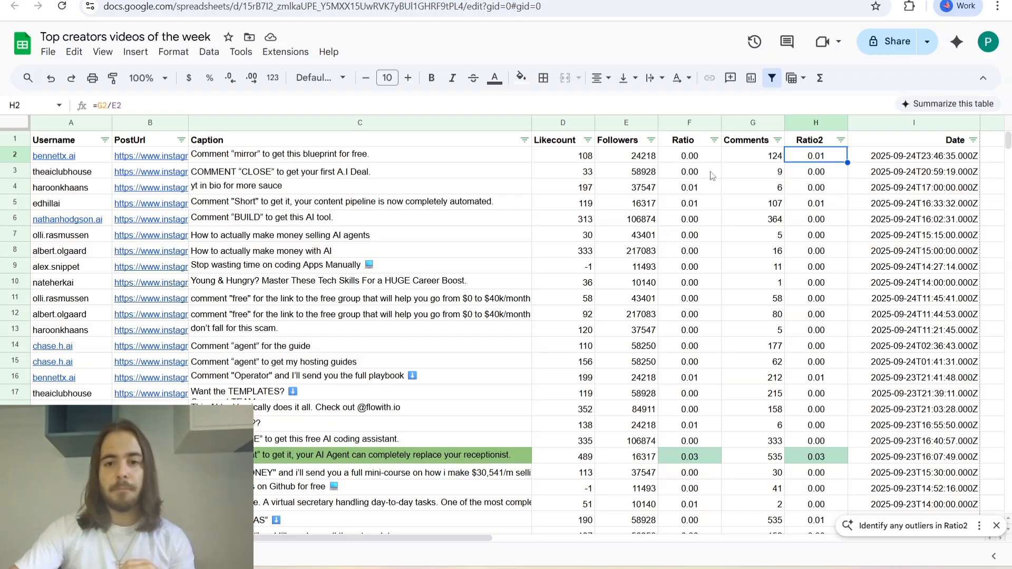
left_click(729, 161)
left_click(641, 159)
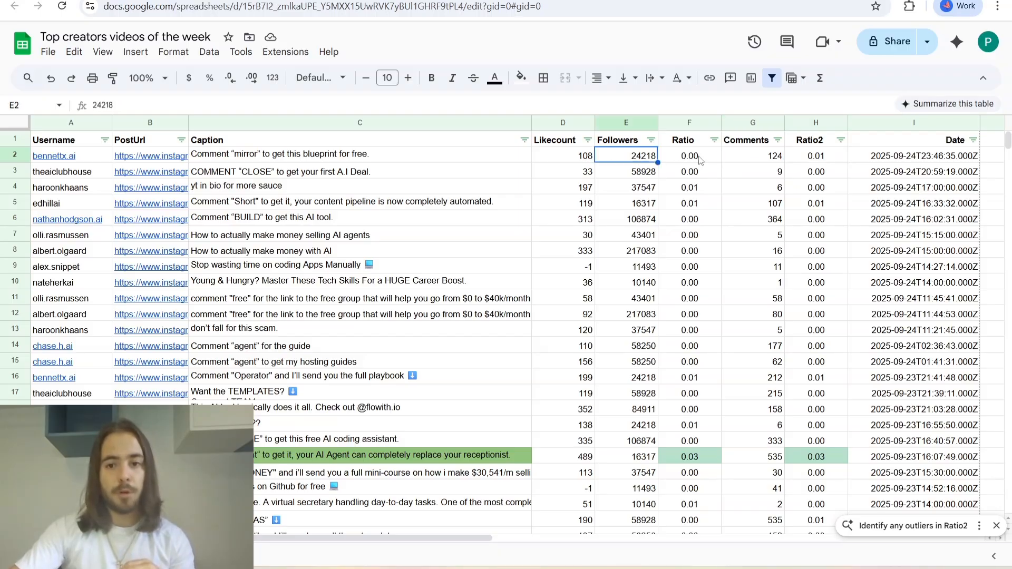
left_click(807, 157, "shift")
left_click(588, 206)
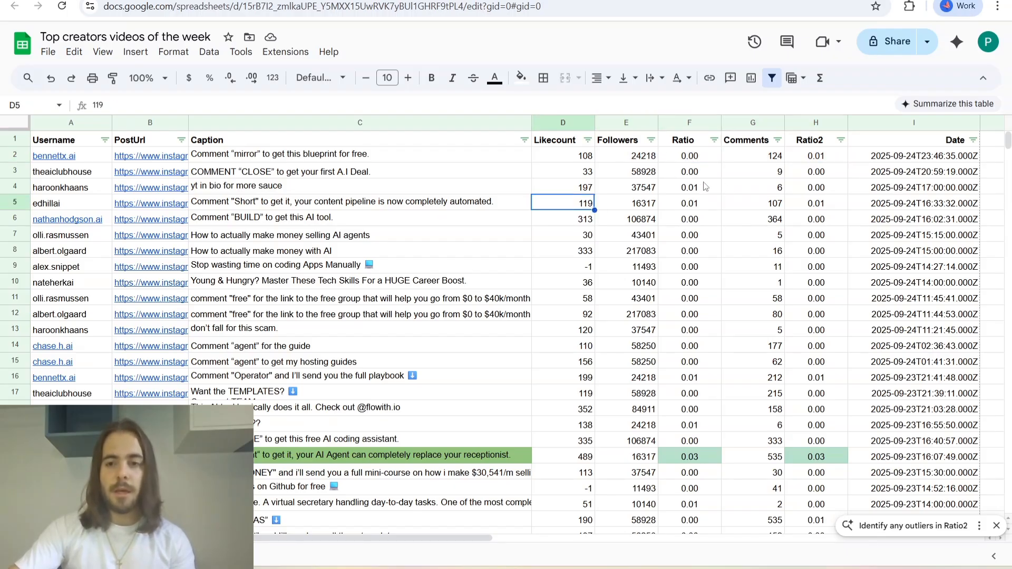
Sort the posts by the Ratio column from Z to A.
left_click(716, 141)
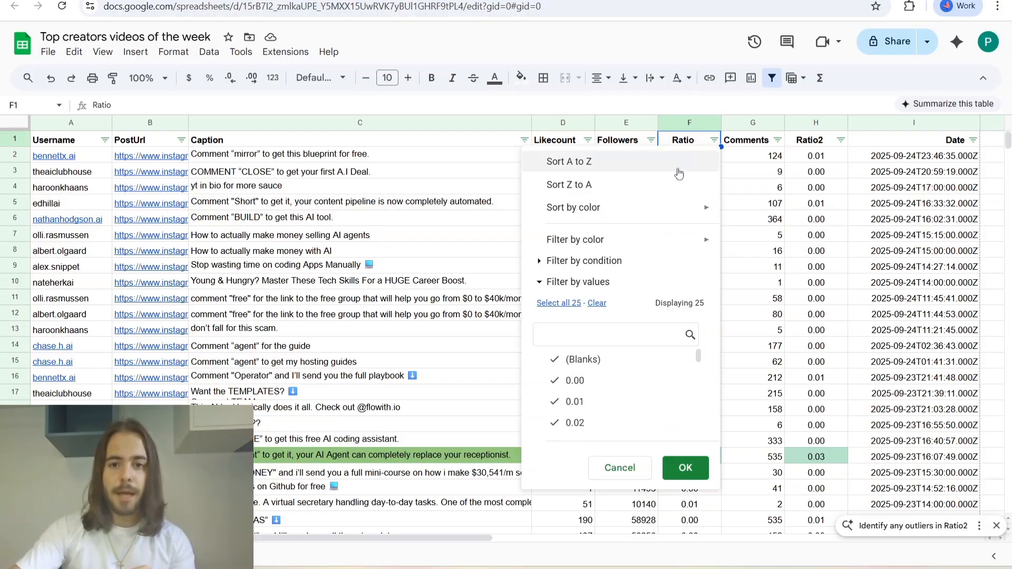
left_click(609, 190)
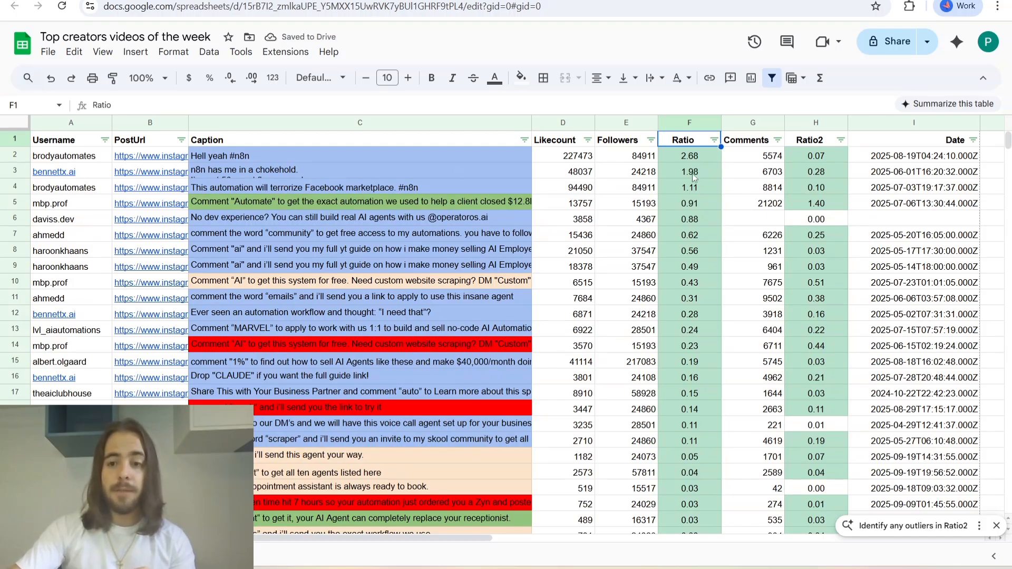
Examine the sorted posts, comparing their Ratio values, green highlights and caption colours down the list.
scroll(695, 179, "down", 3)
scroll(698, 184, "down", 18)
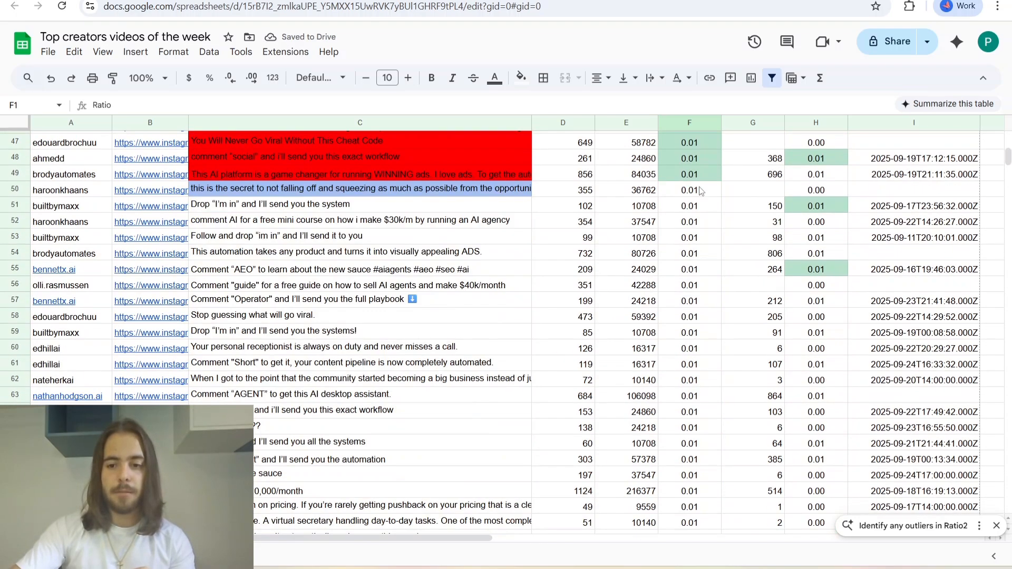
scroll(702, 192, "down", 14)
scroll(702, 198, "up", 14)
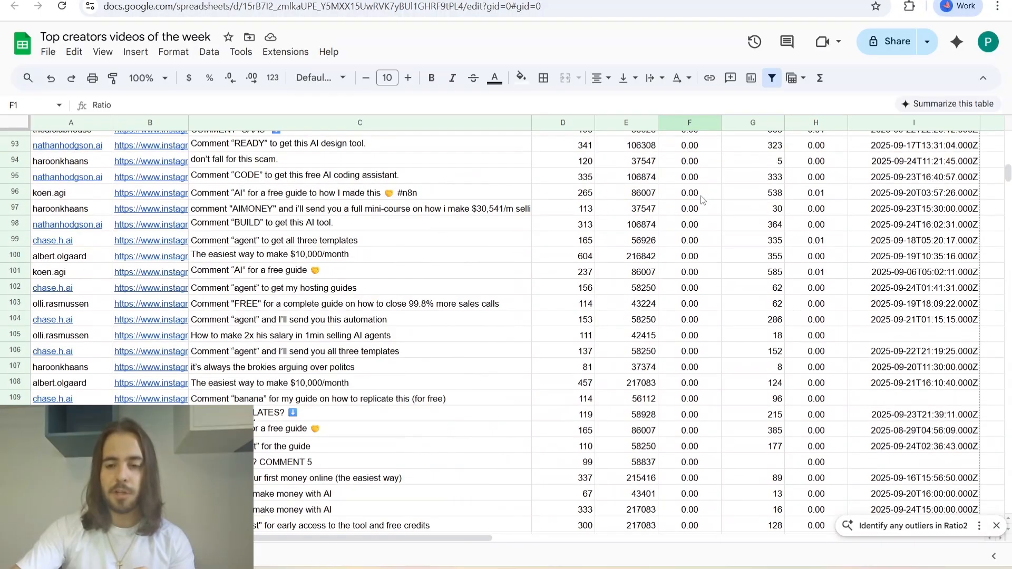
scroll(710, 199, "up", 20)
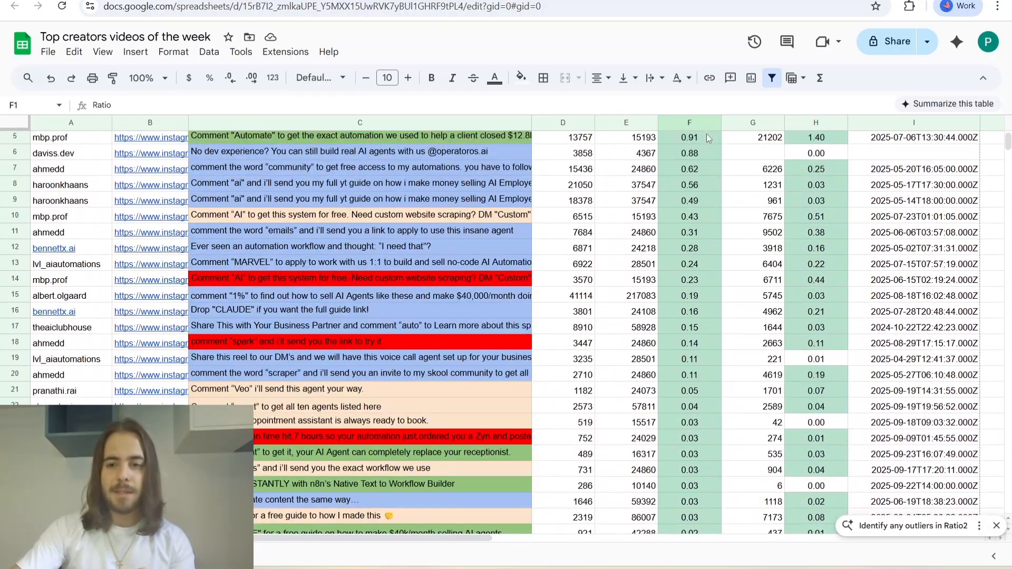
scroll(706, 185, "down", 12)
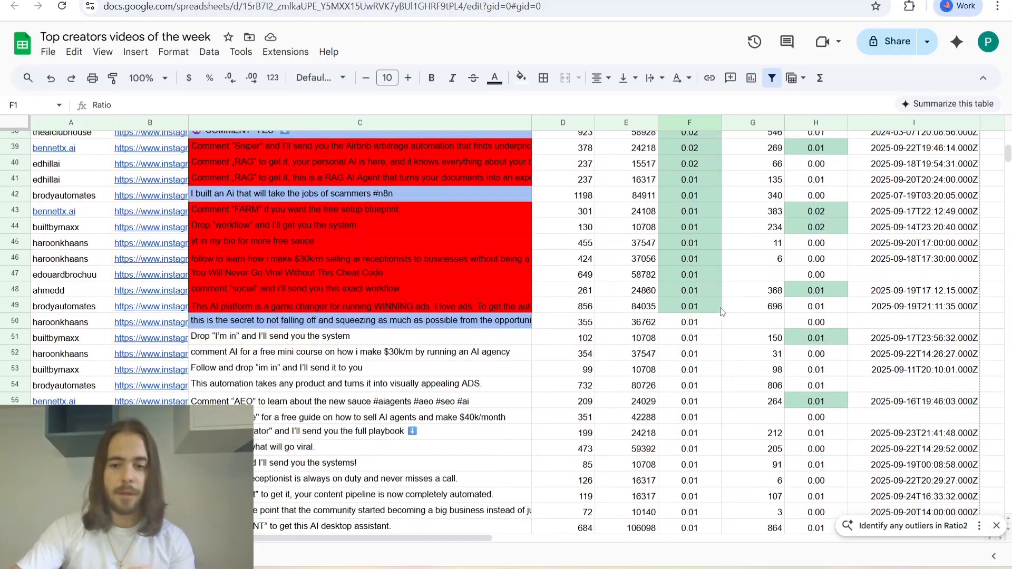
scroll(693, 311, "up", 12)
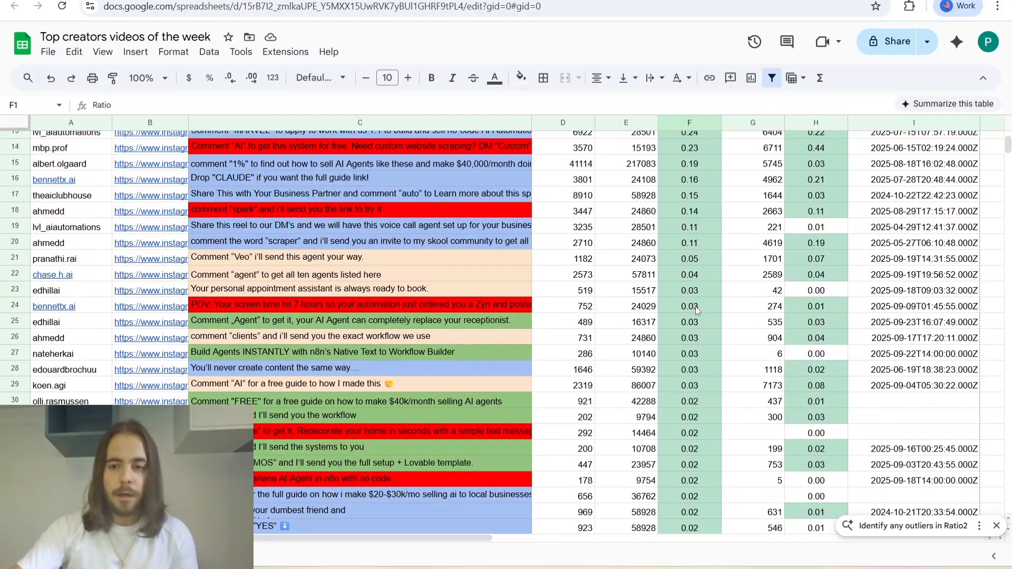
scroll(697, 184, "down", 12)
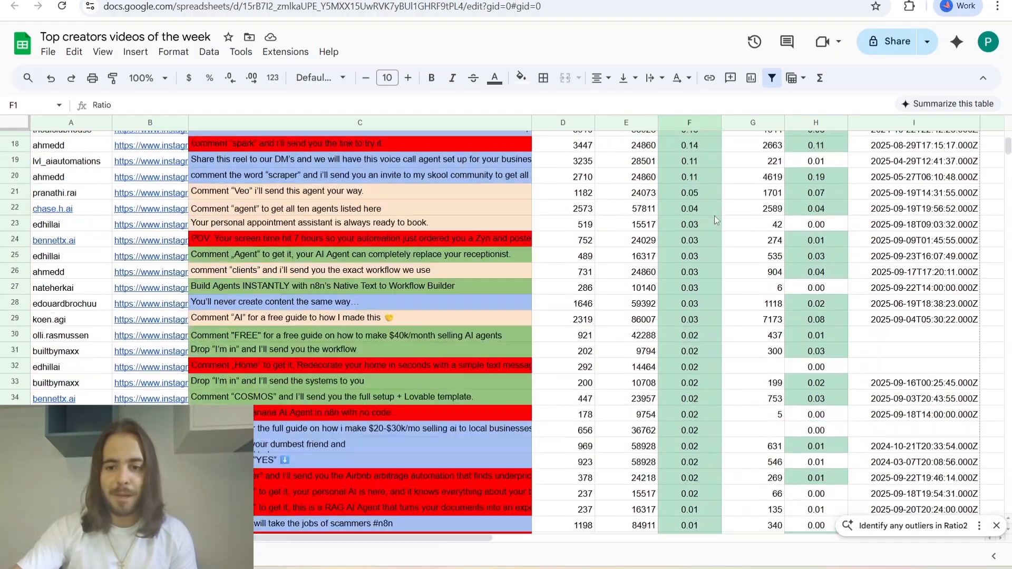
scroll(705, 292, "up", 4)
scroll(706, 292, "up", 8)
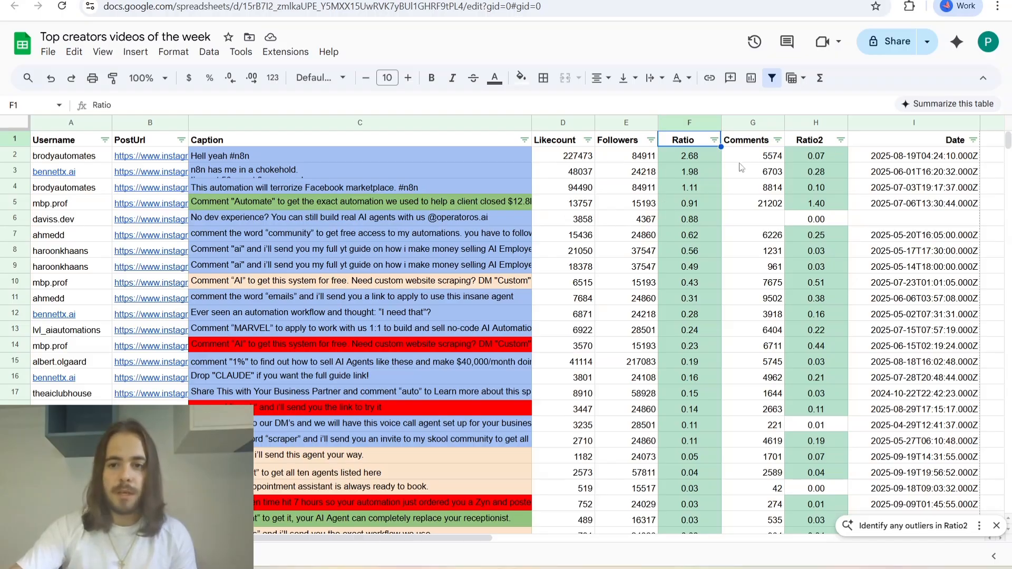
Open the Instagram link of the post with the highest Ratio, view the post, and return to the spreadsheet.
left_click(155, 162)
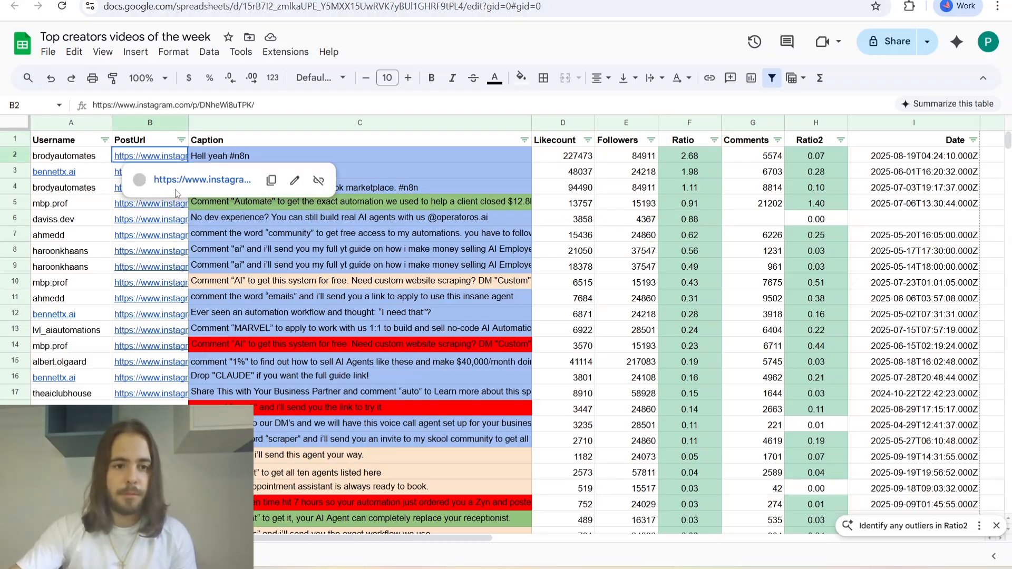
left_click(202, 180)
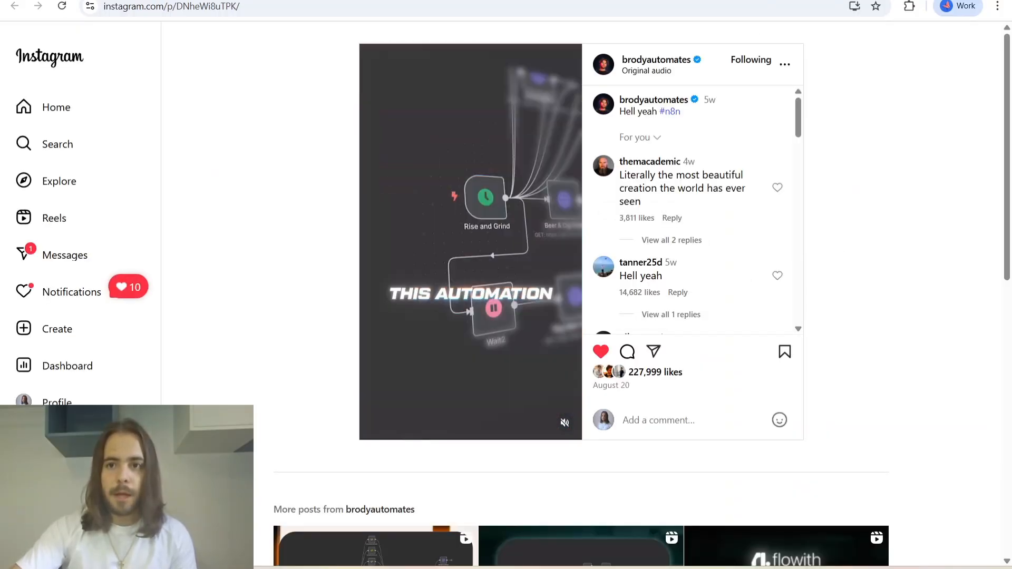
key("ctrl+w")
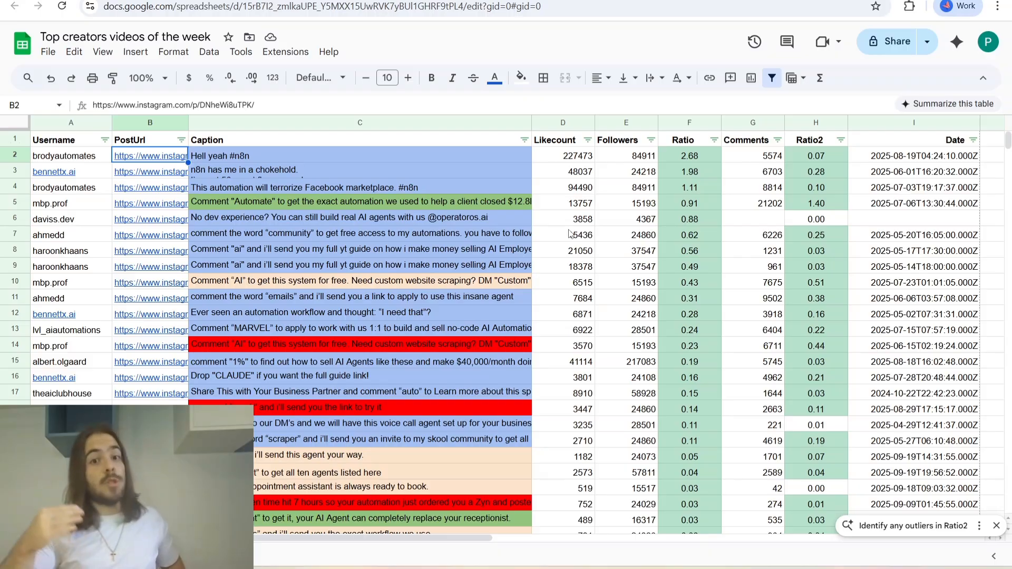
Look through the sorted posts down to the sheet's last filled rows and back up to the higher-ratio ones.
scroll(683, 251, "down", 20)
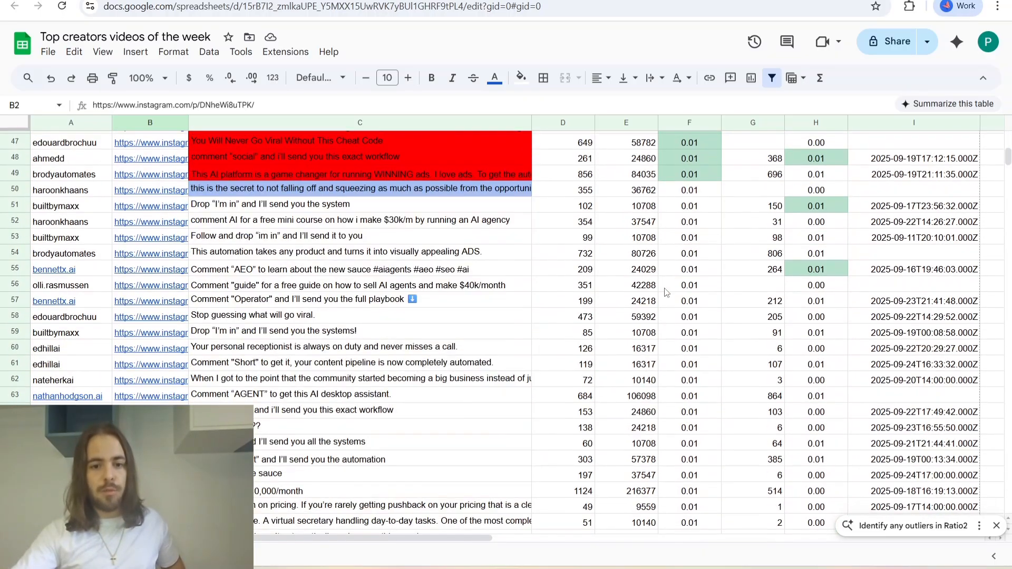
scroll(660, 304, "down", 10)
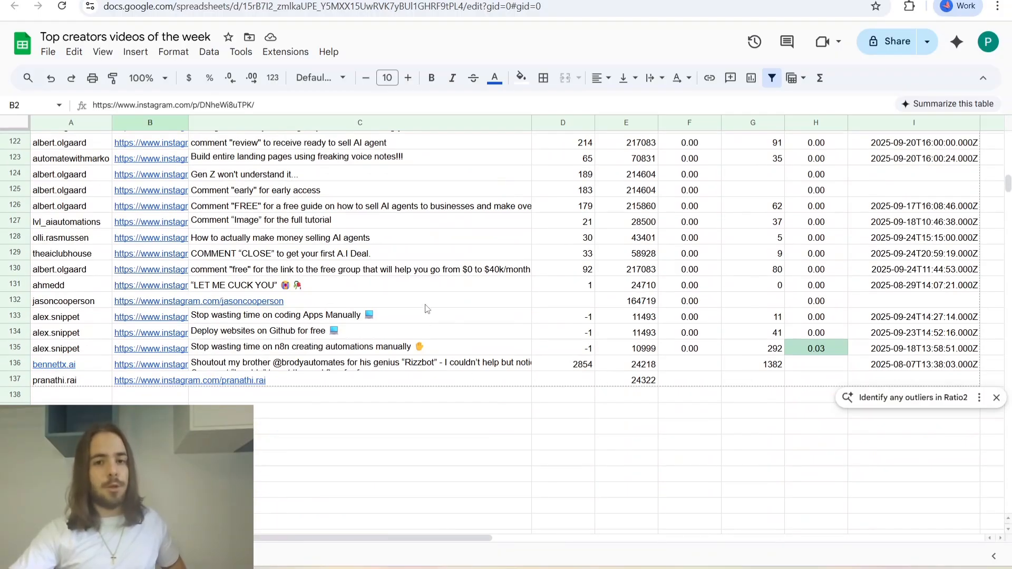
scroll(598, 382, "up", 18)
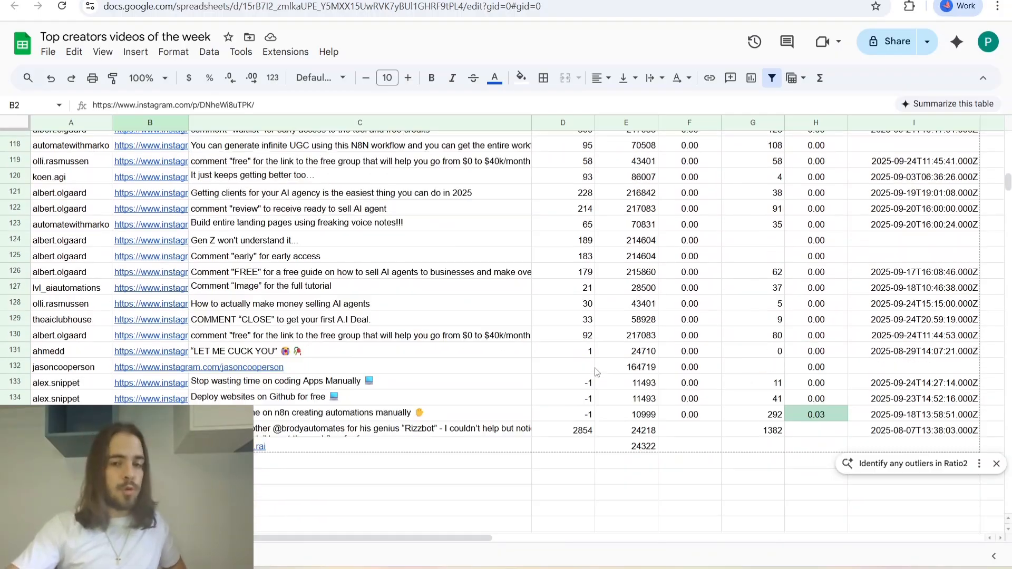
scroll(597, 374, "up", 17)
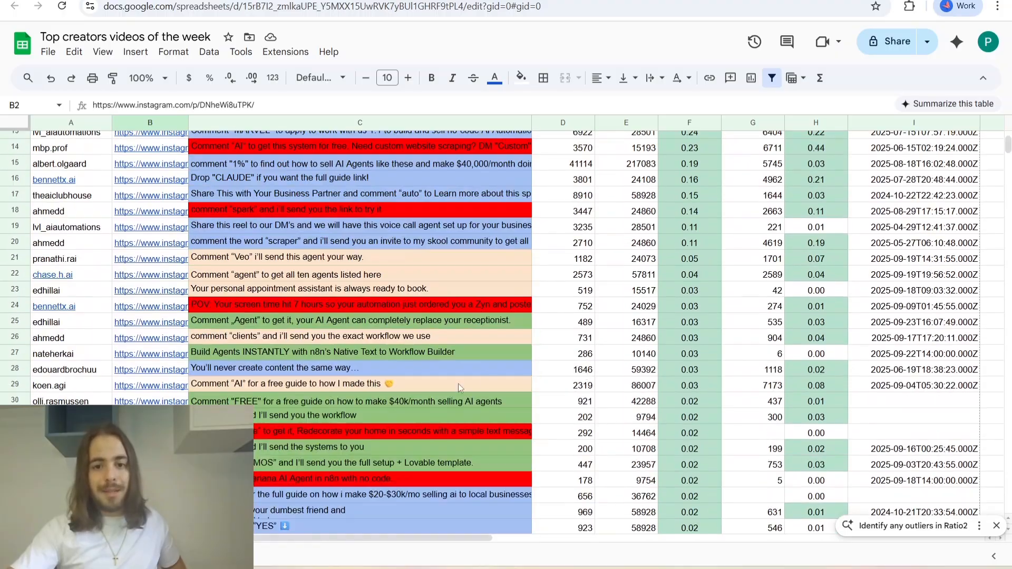